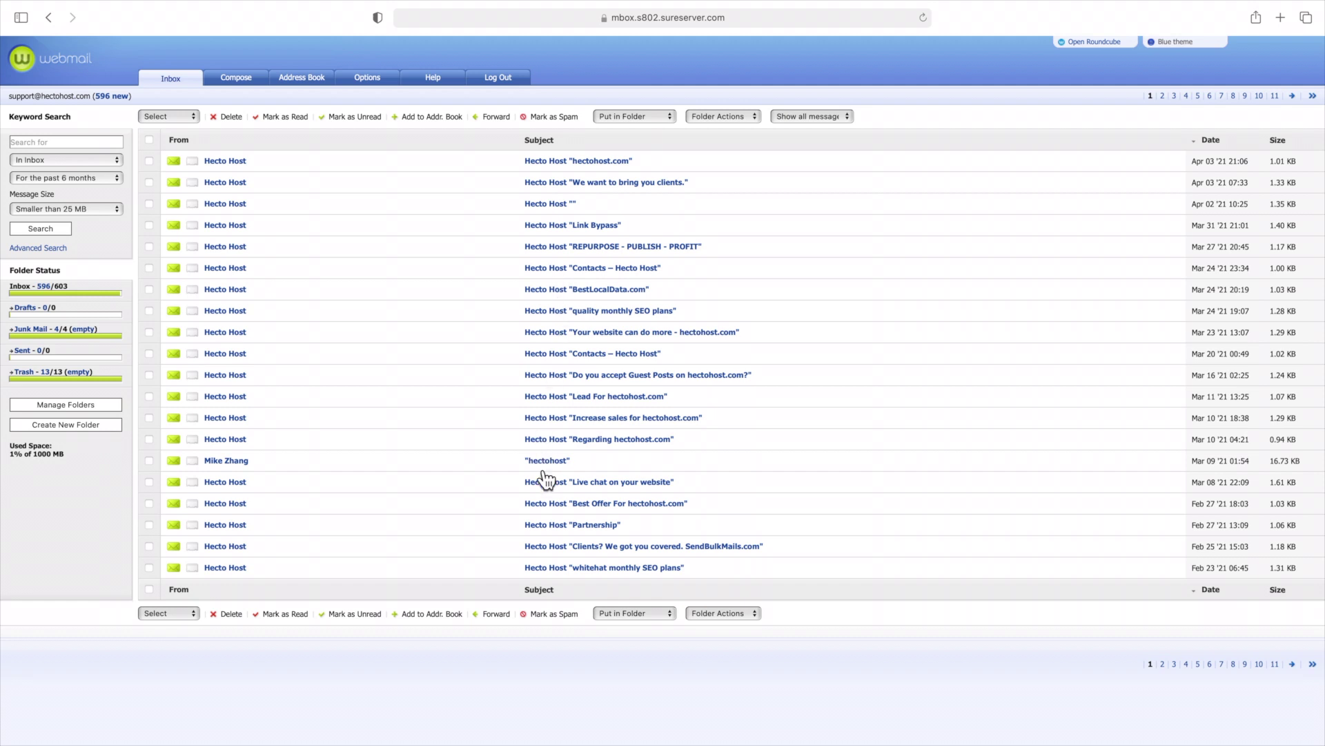
- Check the BestLocalData.com message's raw source, then open the Lead For hectohost.com message
{"action": "left_click", "coordinate": [540, 308]}
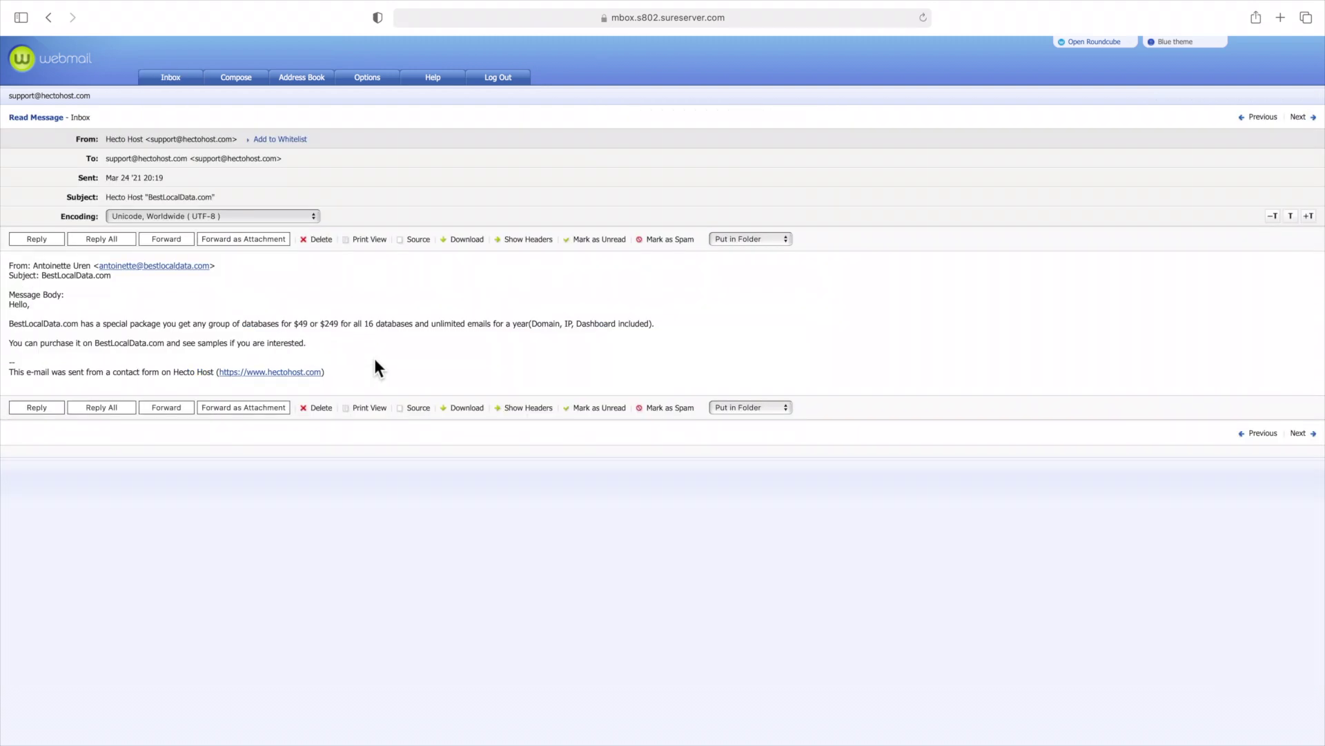
{"action": "left_click", "coordinate": [432, 250]}
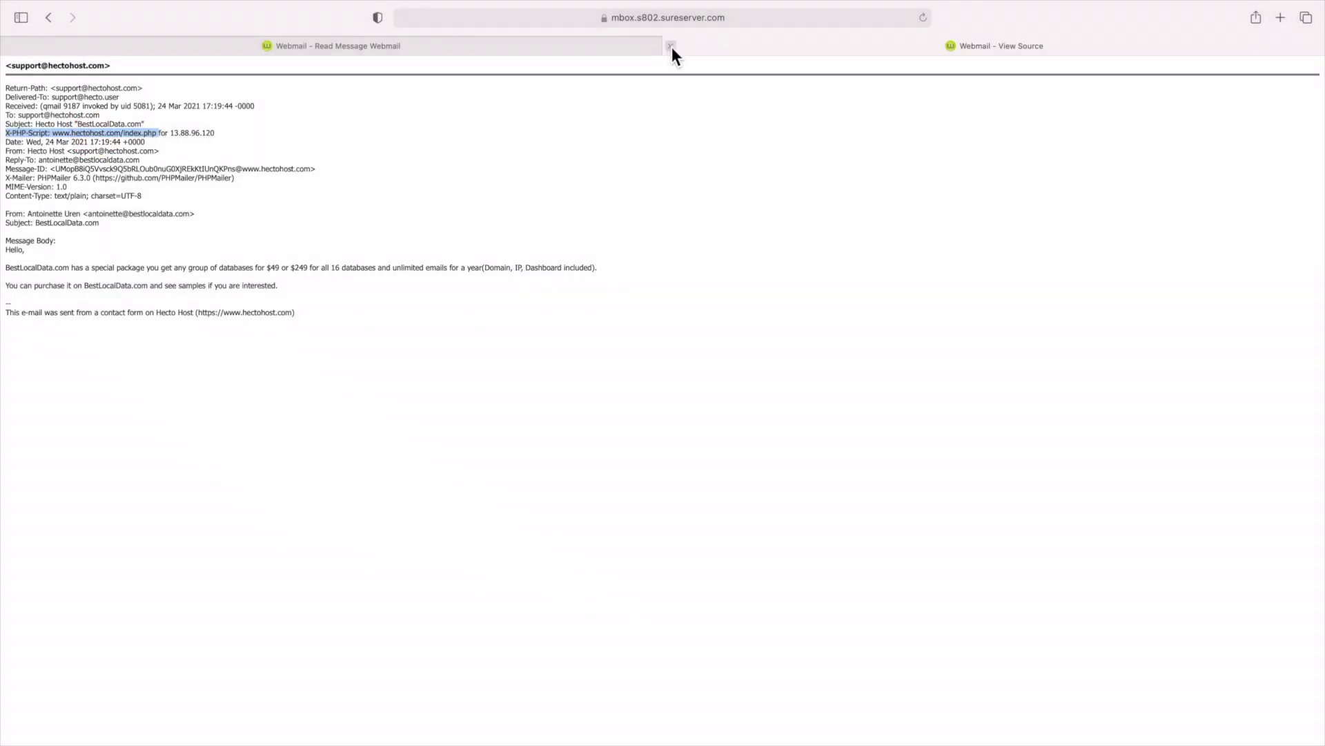
{"action": "left_click", "coordinate": [659, 46]}
{"action": "left_click", "coordinate": [176, 78]}
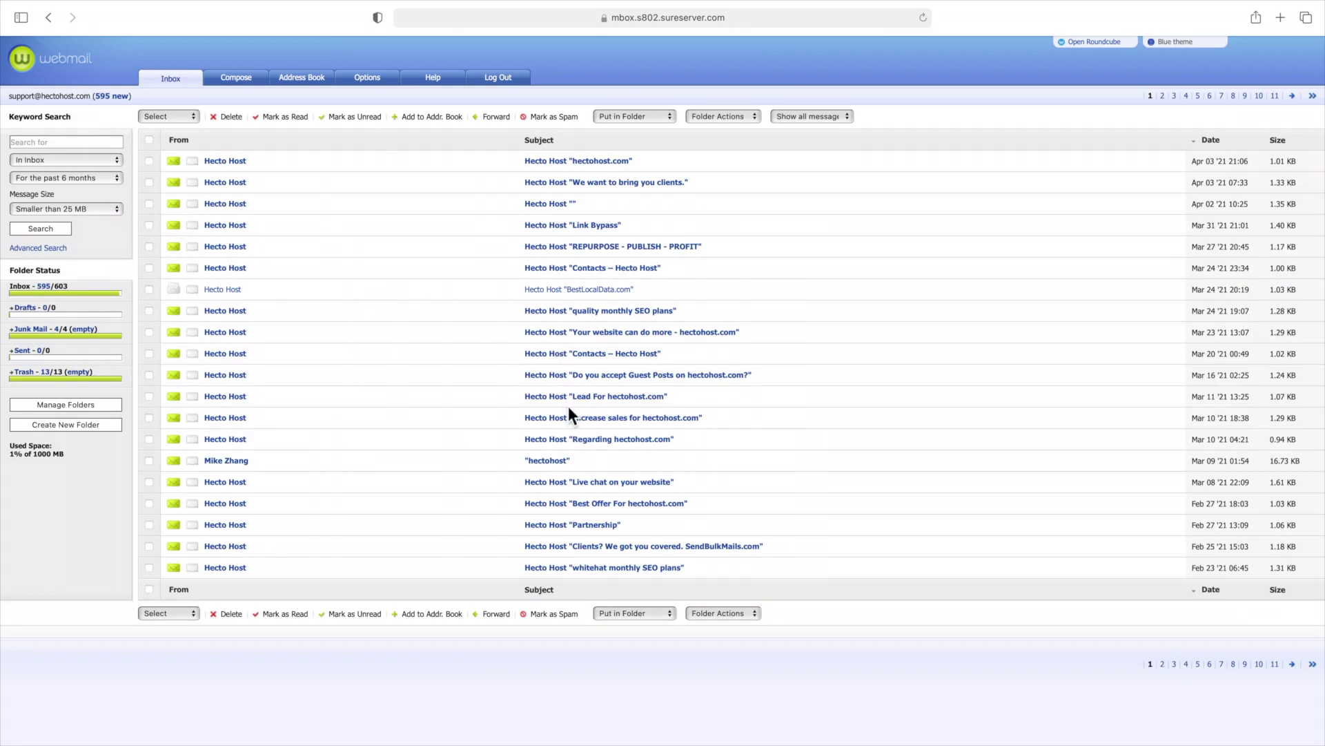
{"action": "left_click", "coordinate": [570, 399]}
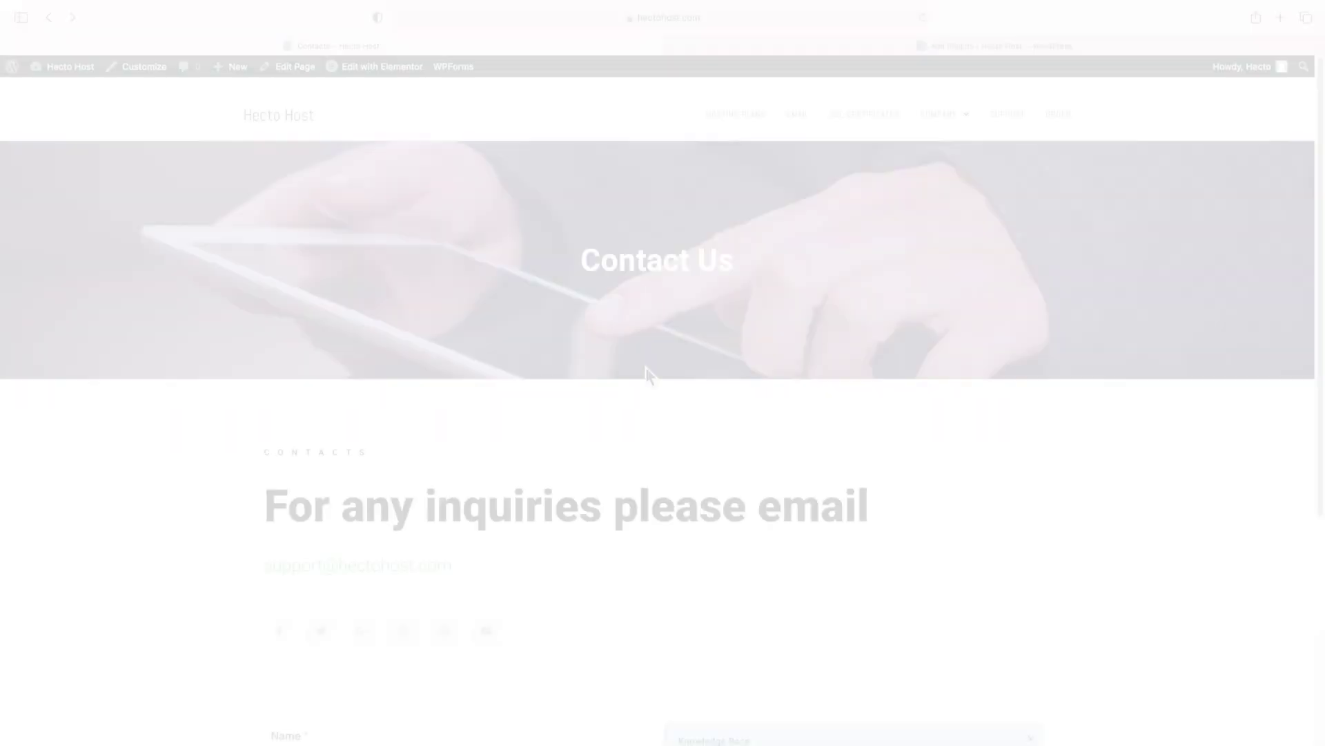
- Search the WordPress Add Plugins directory for 'contact form'
{"action": "scroll", "coordinate": [646, 372], "scroll_direction": "down", "scroll_amount": 5}
{"action": "scroll", "coordinate": [646, 368], "scroll_direction": "up", "scroll_amount": 5}
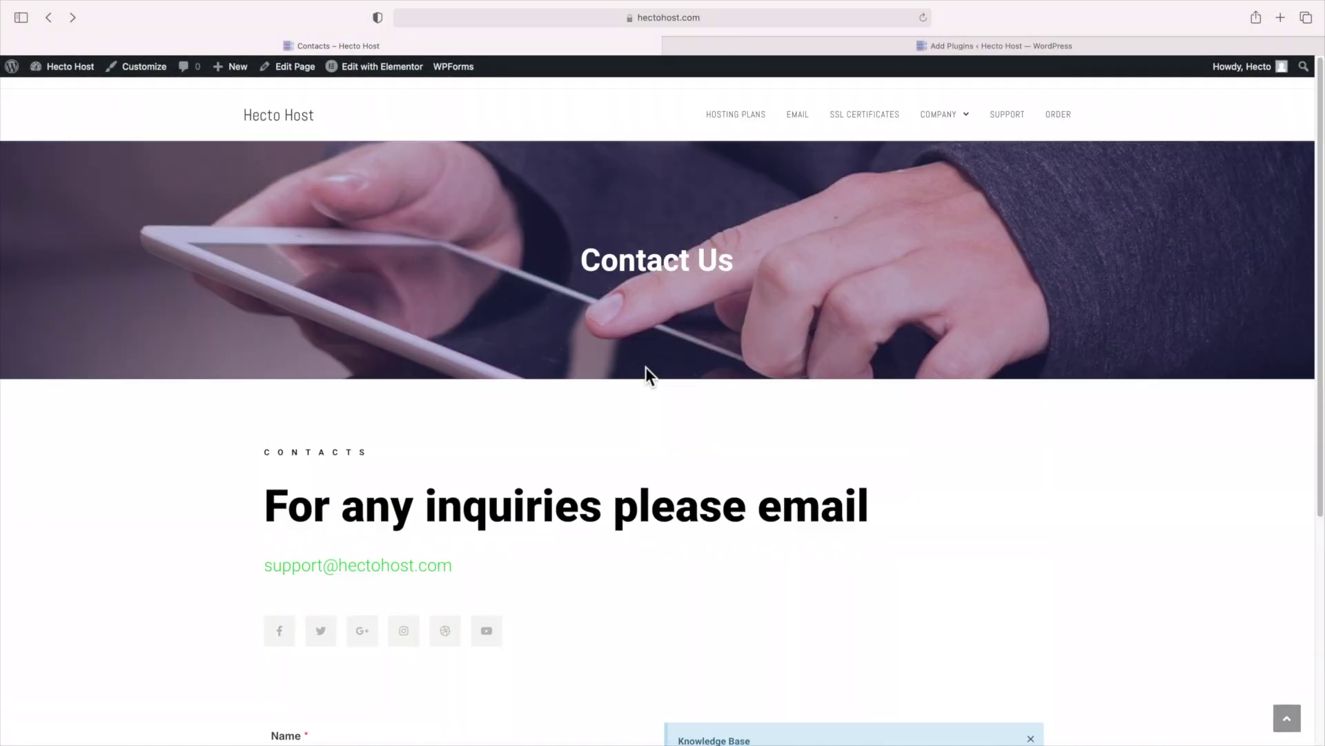
{"action": "left_click", "coordinate": [819, 47]}
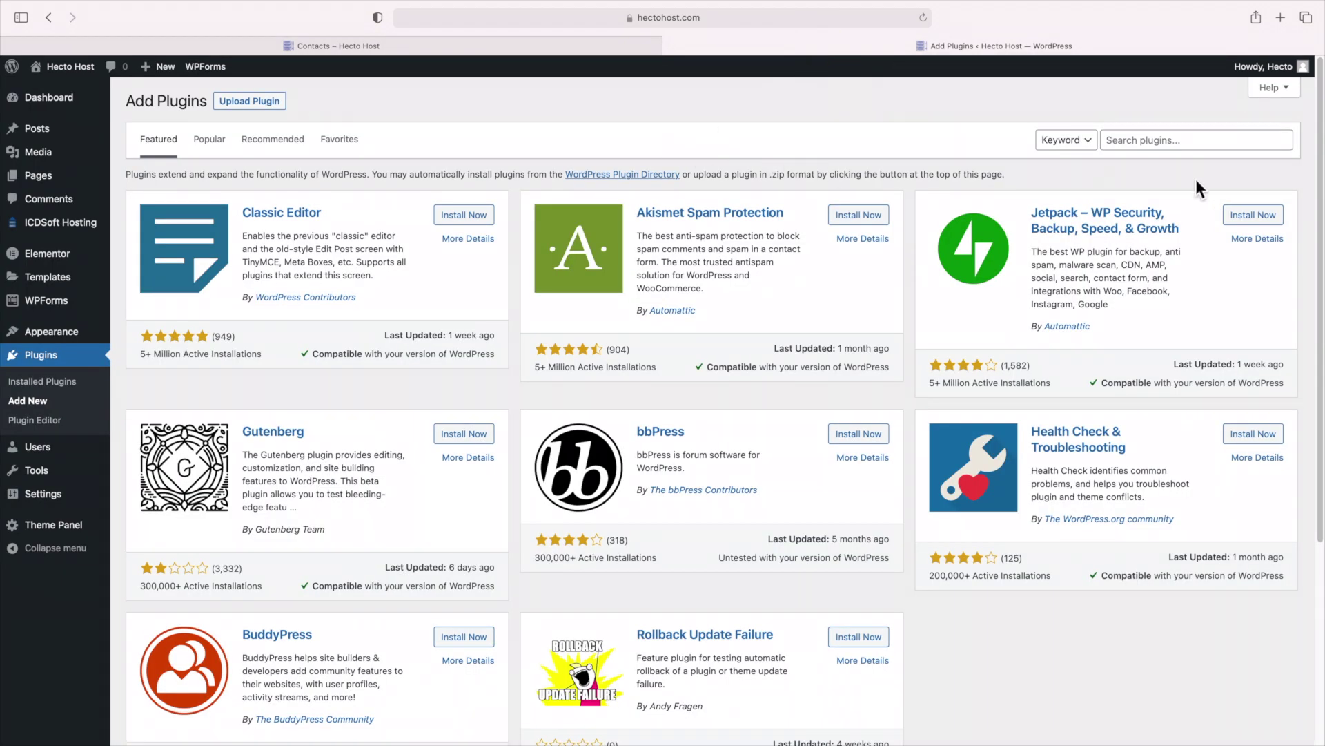
{"action": "left_click", "coordinate": [1170, 141]}
{"action": "type", "text": "contac"}
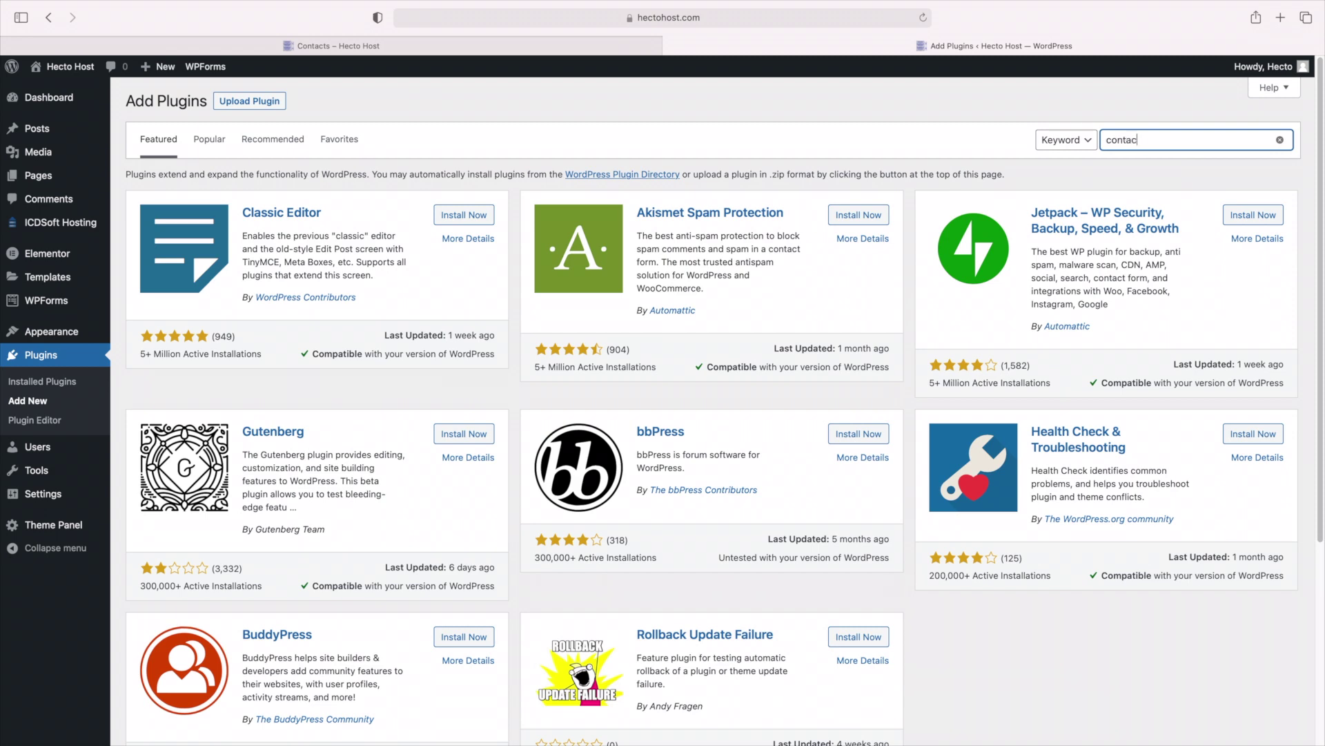
{"action": "type", "text": "t form"}
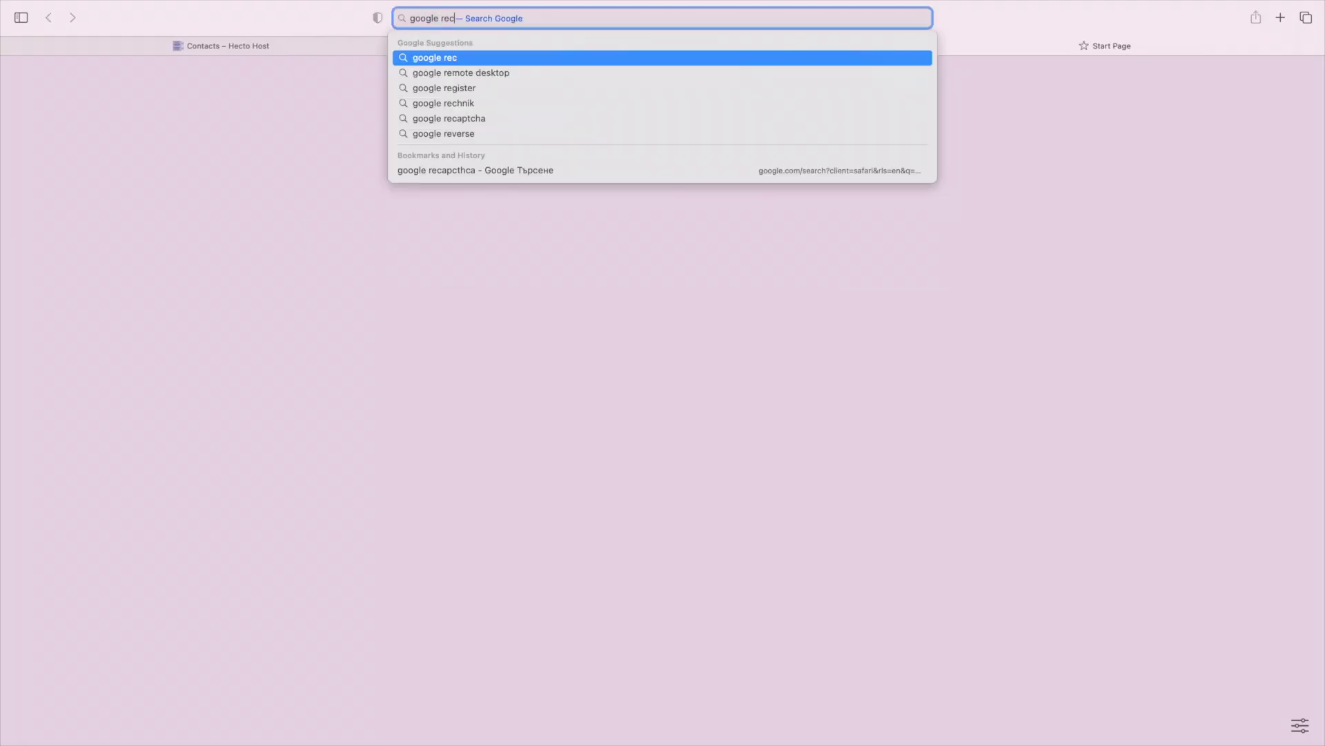
- Search Google for 'google recaptcha' and open the reCAPTCHA admin console from its result
{"action": "key", "text": "Return"}
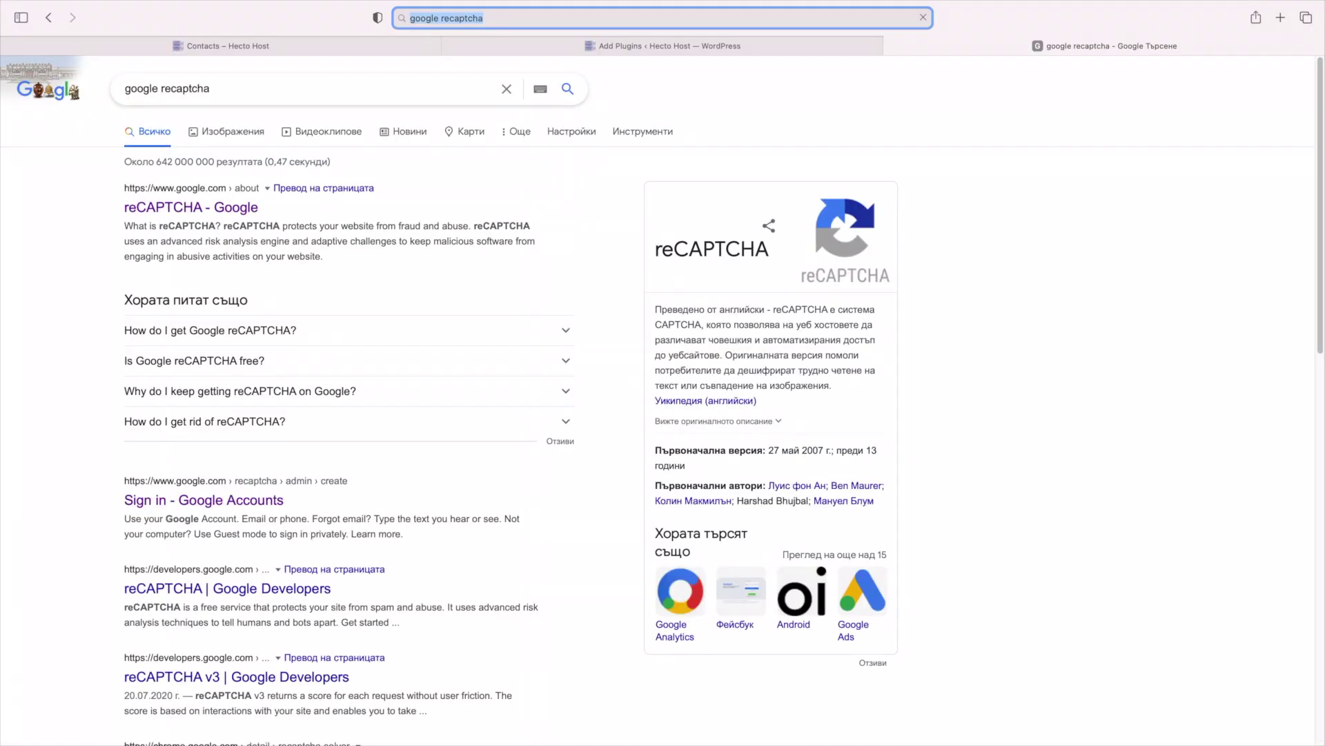
{"action": "left_click", "coordinate": [185, 207]}
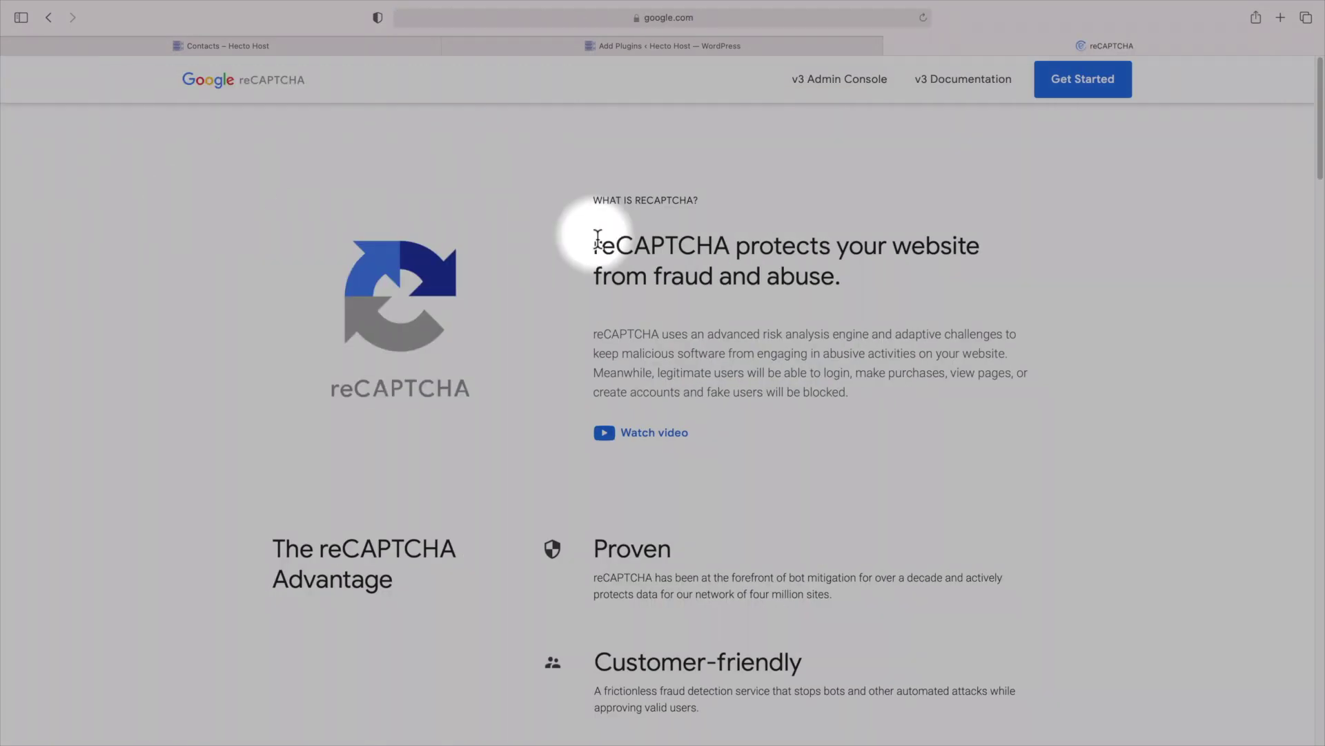
{"action": "scroll", "coordinate": [607, 238], "scroll_direction": "down", "scroll_amount": 10}
{"action": "scroll", "coordinate": [911, 252], "scroll_direction": "up", "scroll_amount": 10}
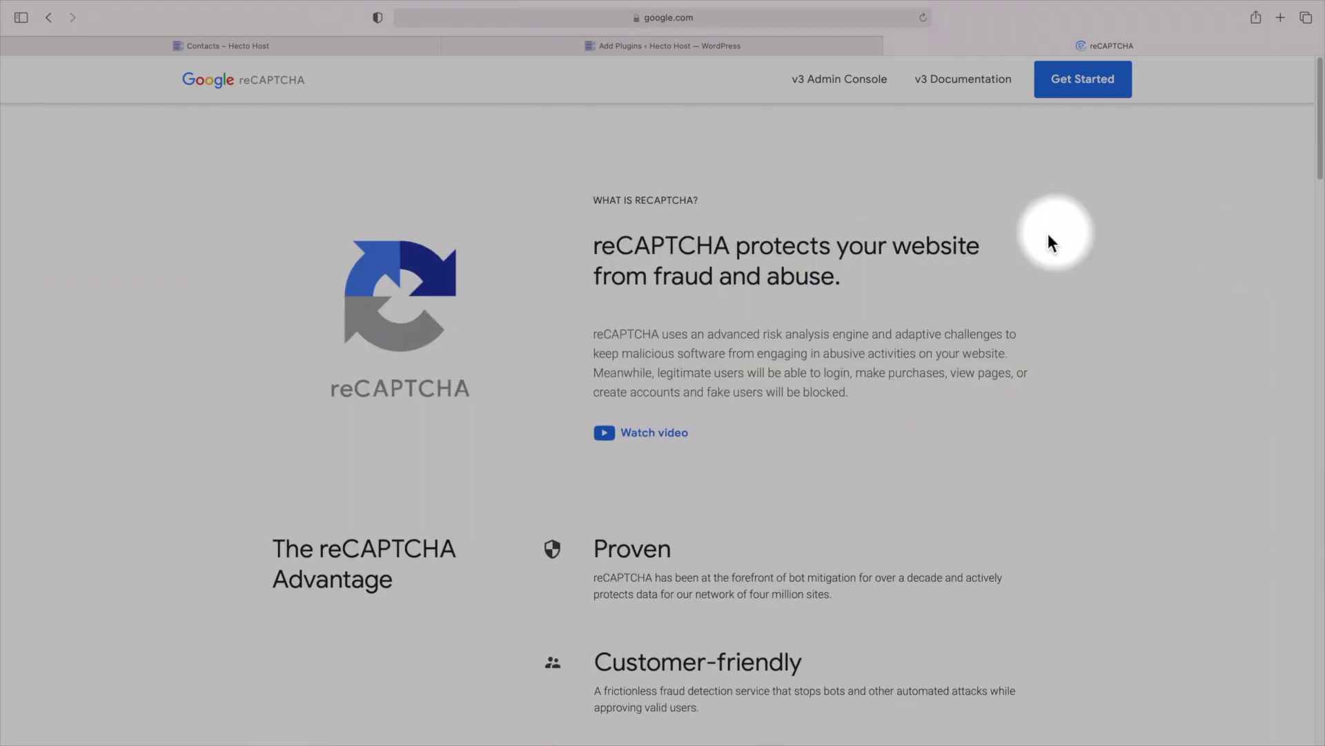
{"action": "left_click", "coordinate": [845, 94]}
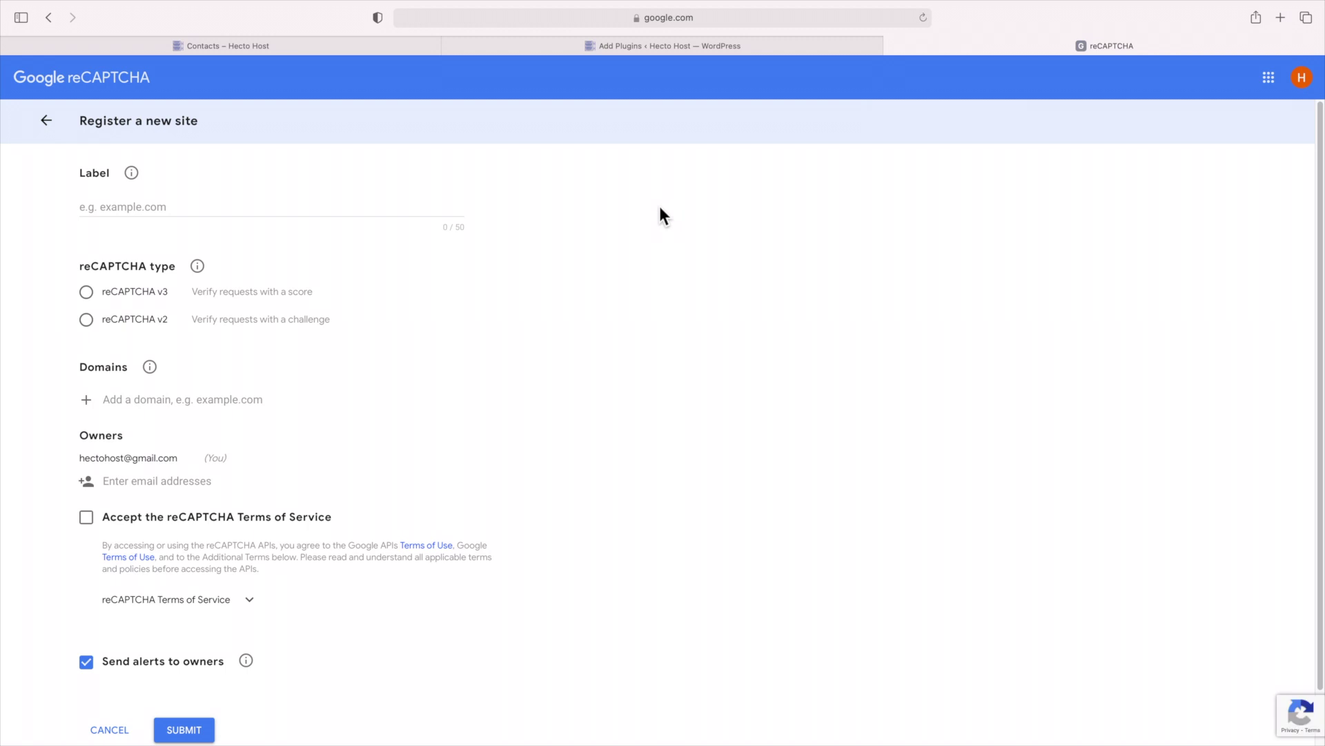
- Label the new site 'hectohost.com' and choose reCAPTCHA v2 with the 'I'm not a robot' Checkbox
{"action": "left_click", "coordinate": [310, 210]}
{"action": "type", "text": "hectohost.com"}
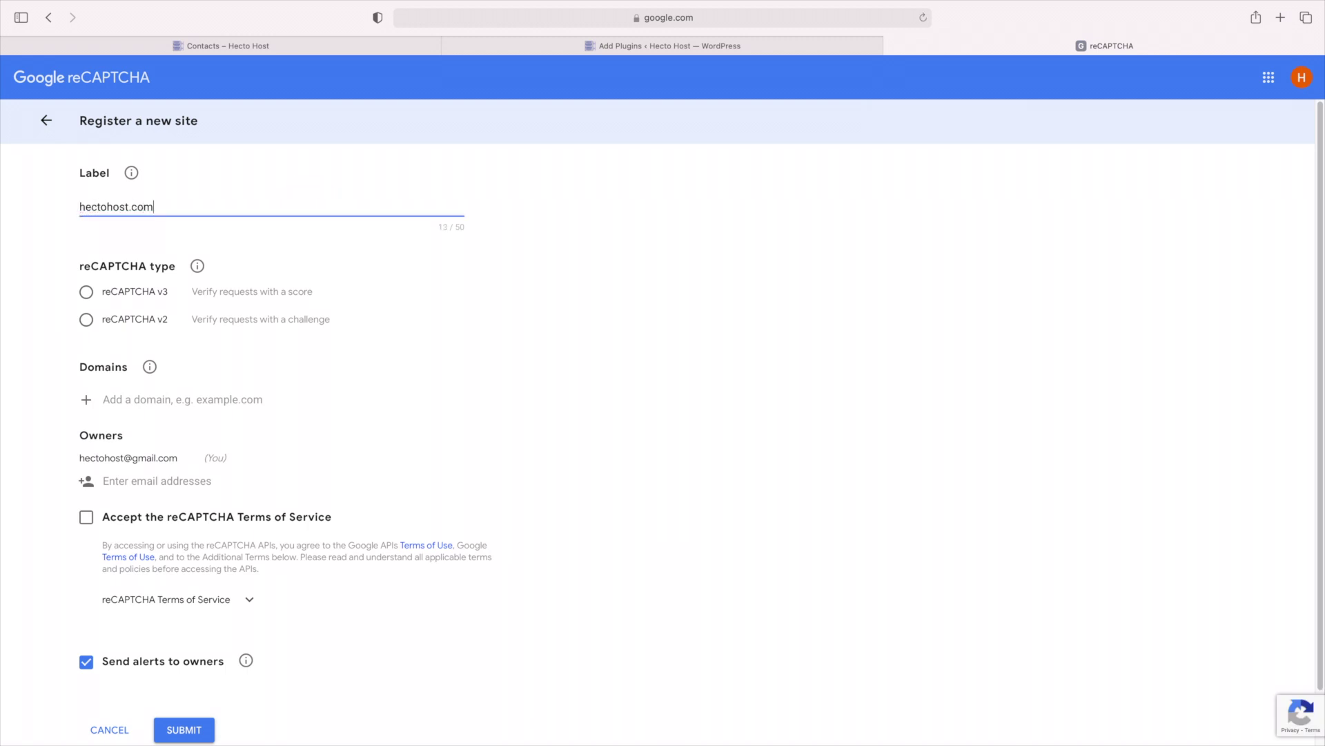
{"action": "key", "text": "Tab"}
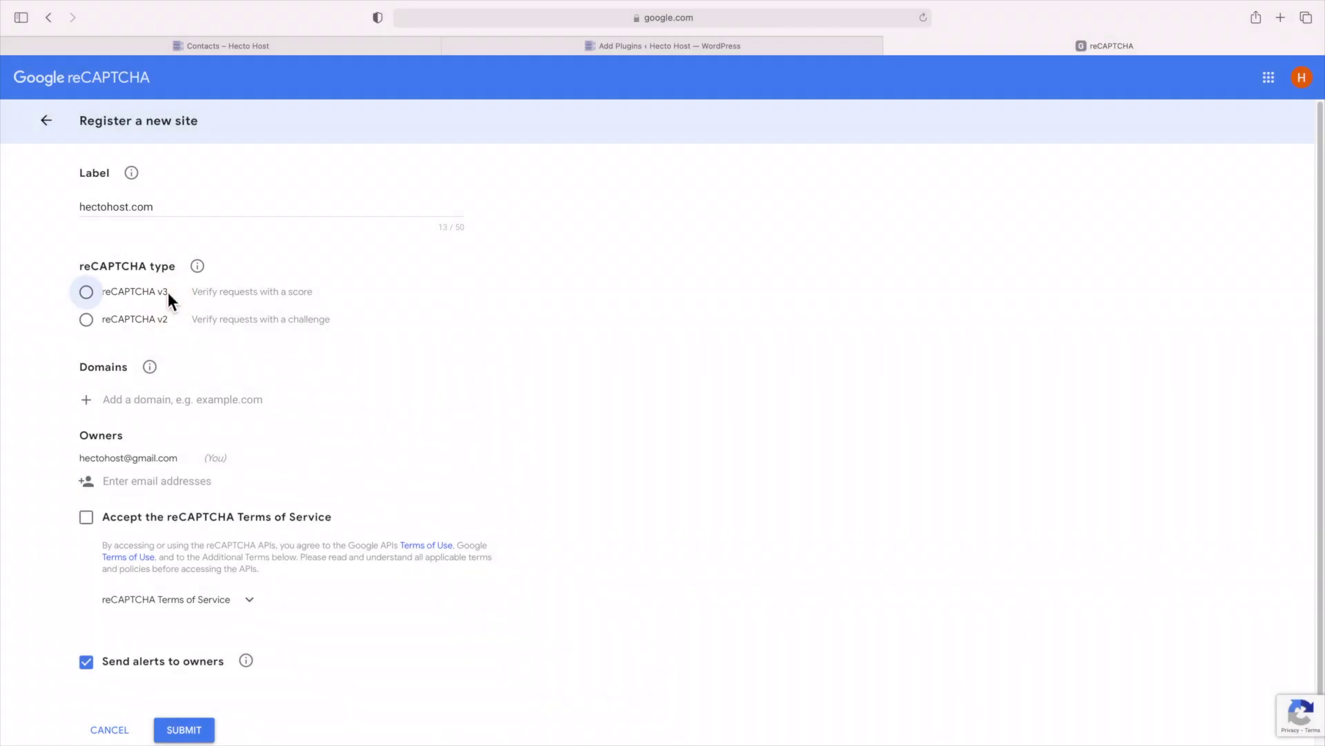
{"action": "mouse_move", "coordinate": [205, 276]}
{"action": "left_click", "coordinate": [93, 322]}
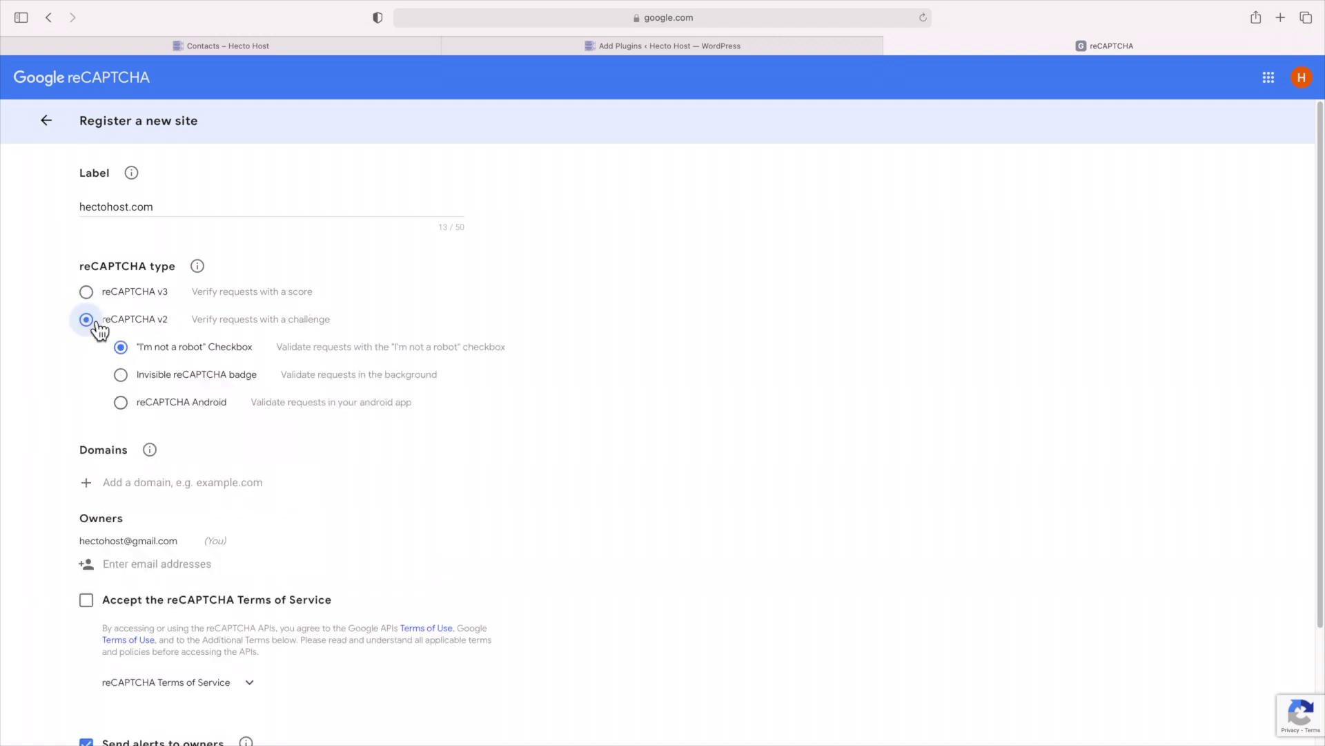
{"action": "left_click", "coordinate": [171, 373]}
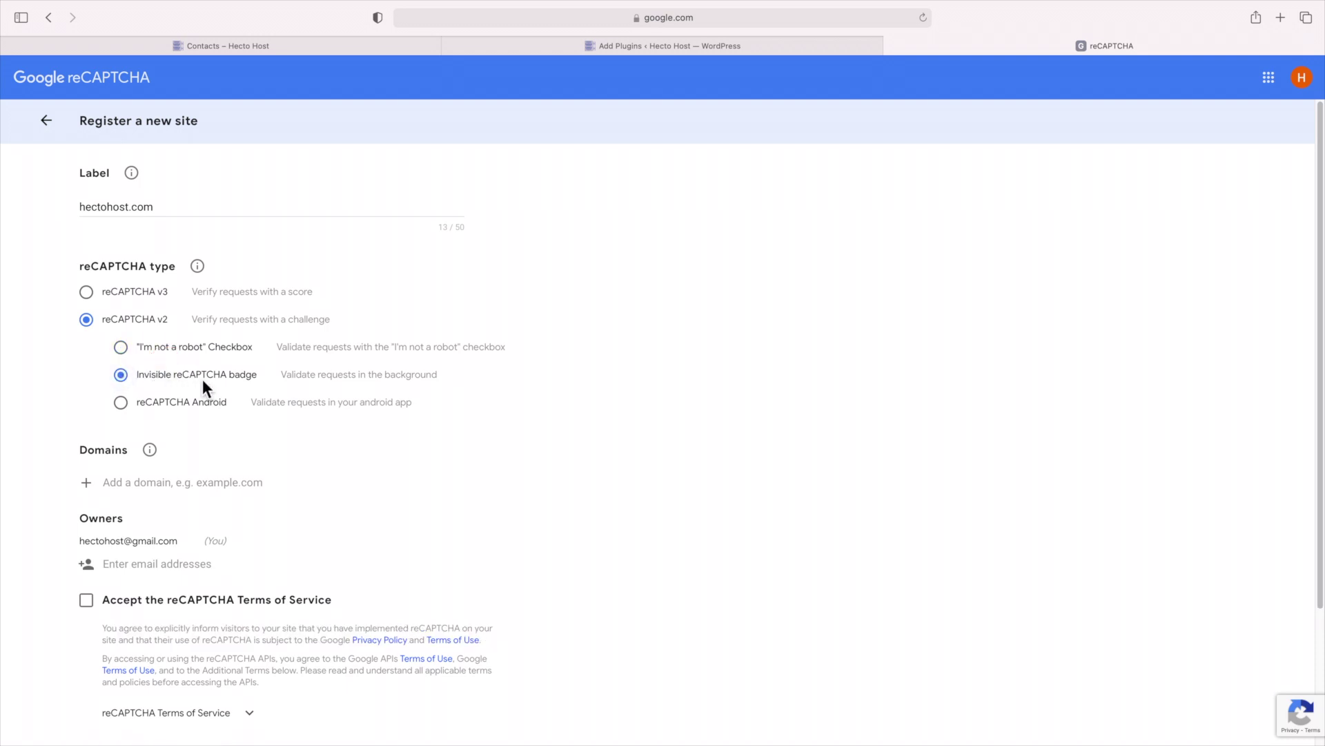
{"action": "left_click", "coordinate": [153, 351]}
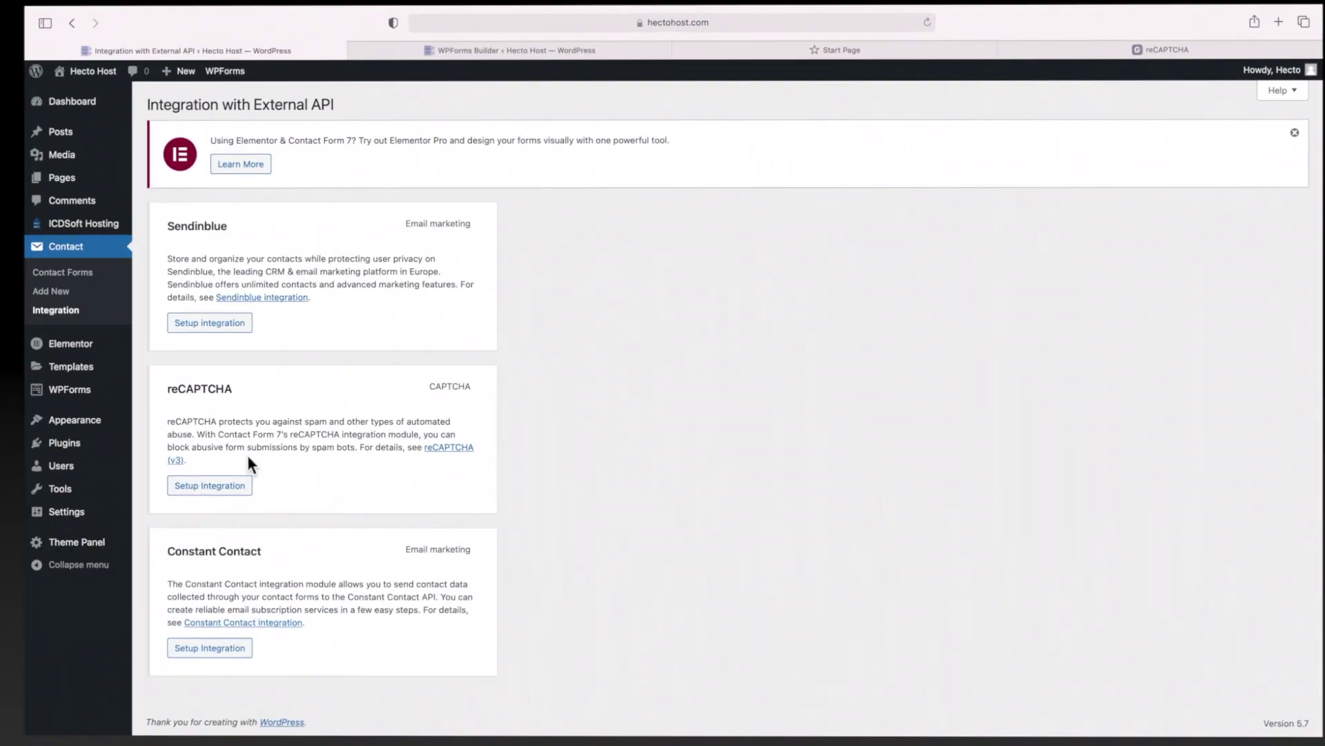
- Start the reCAPTCHA Setup Integration on Contact Form 7's Integration page
{"action": "left_click", "coordinate": [221, 489]}
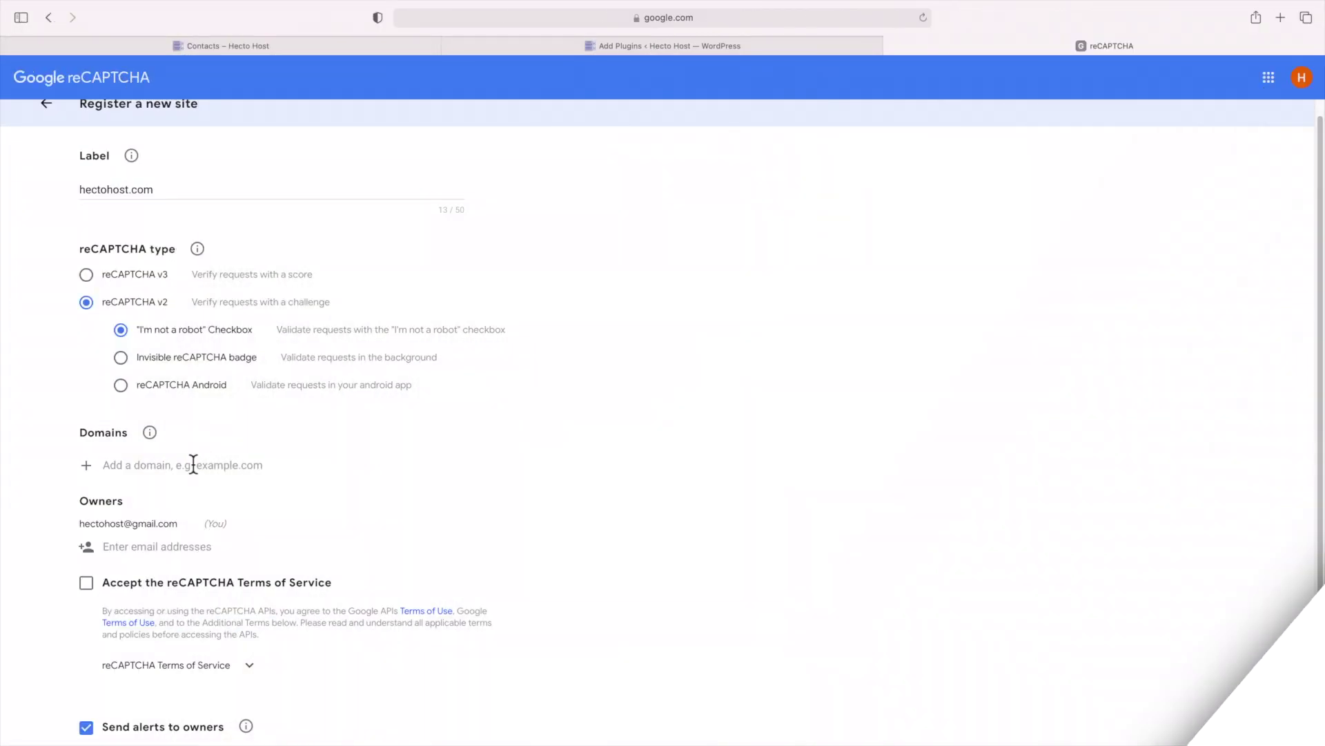
- Add domain hectohost.com, accept the Terms of Service, submit, and copy the site key
{"action": "type", "text": "hectohost.com"}
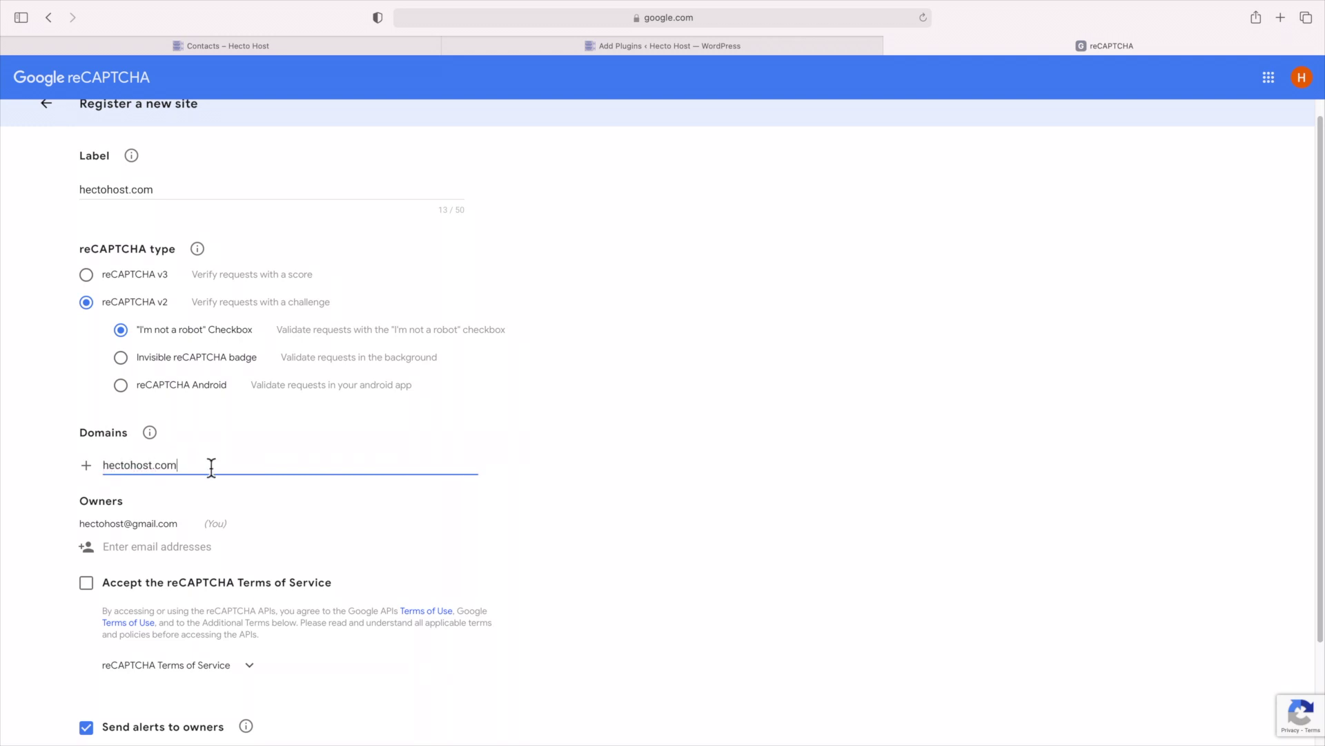
{"action": "scroll", "coordinate": [102, 458], "scroll_direction": "down", "scroll_amount": 2}
{"action": "scroll", "coordinate": [102, 464], "scroll_direction": "up", "scroll_amount": 1}
{"action": "left_click", "coordinate": [87, 502]}
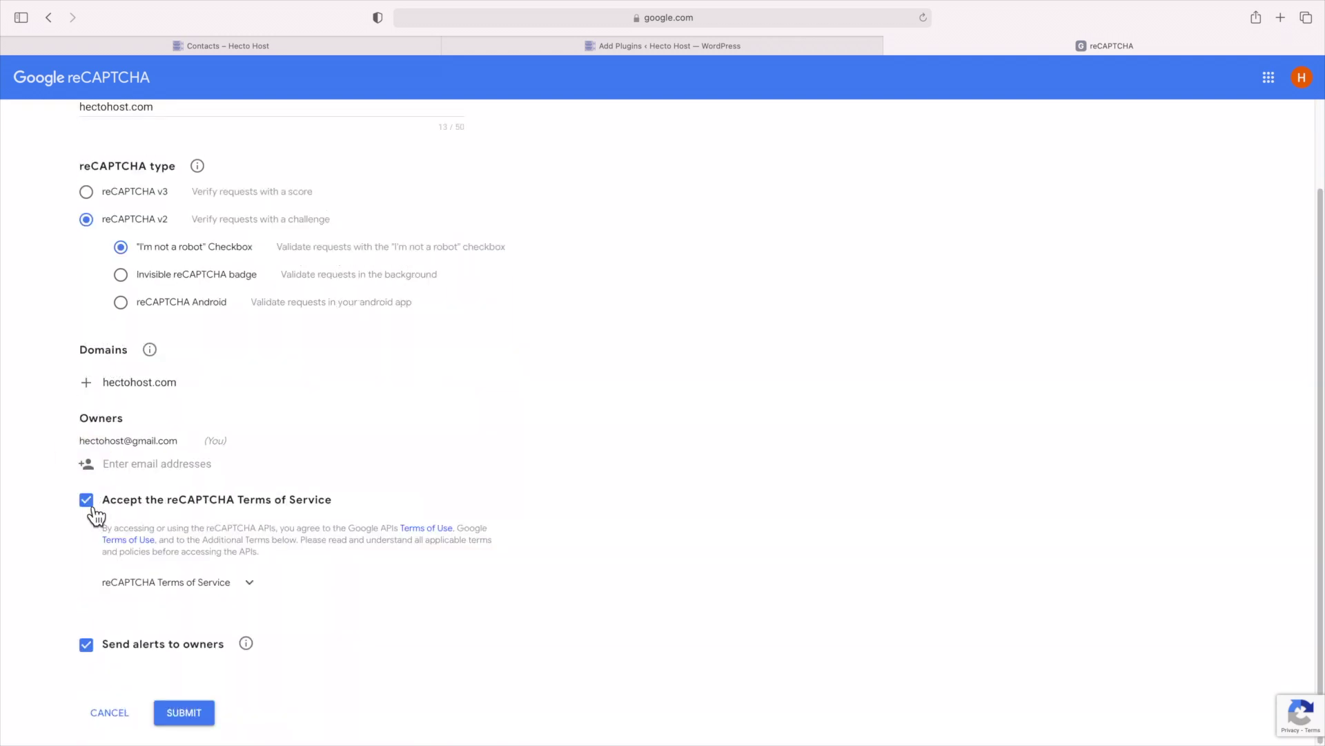
{"action": "left_click", "coordinate": [195, 709]}
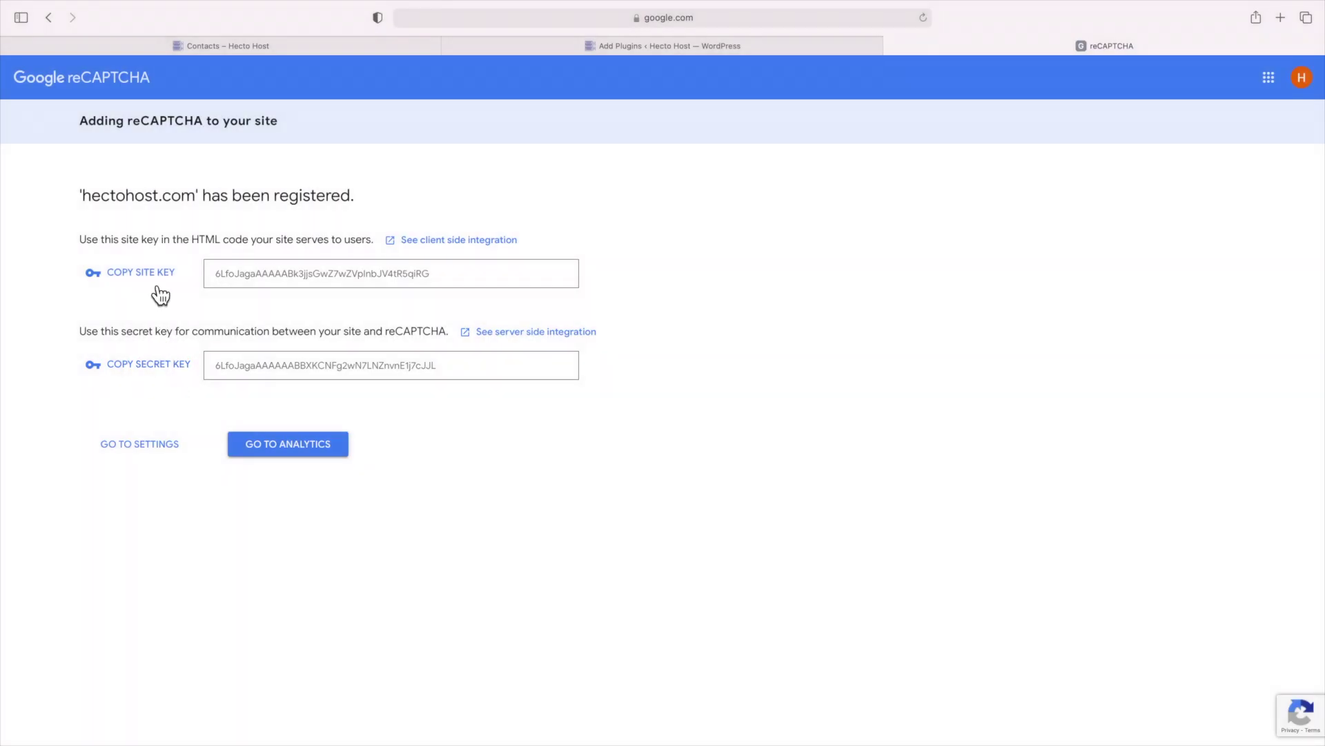
{"action": "left_click", "coordinate": [157, 283]}
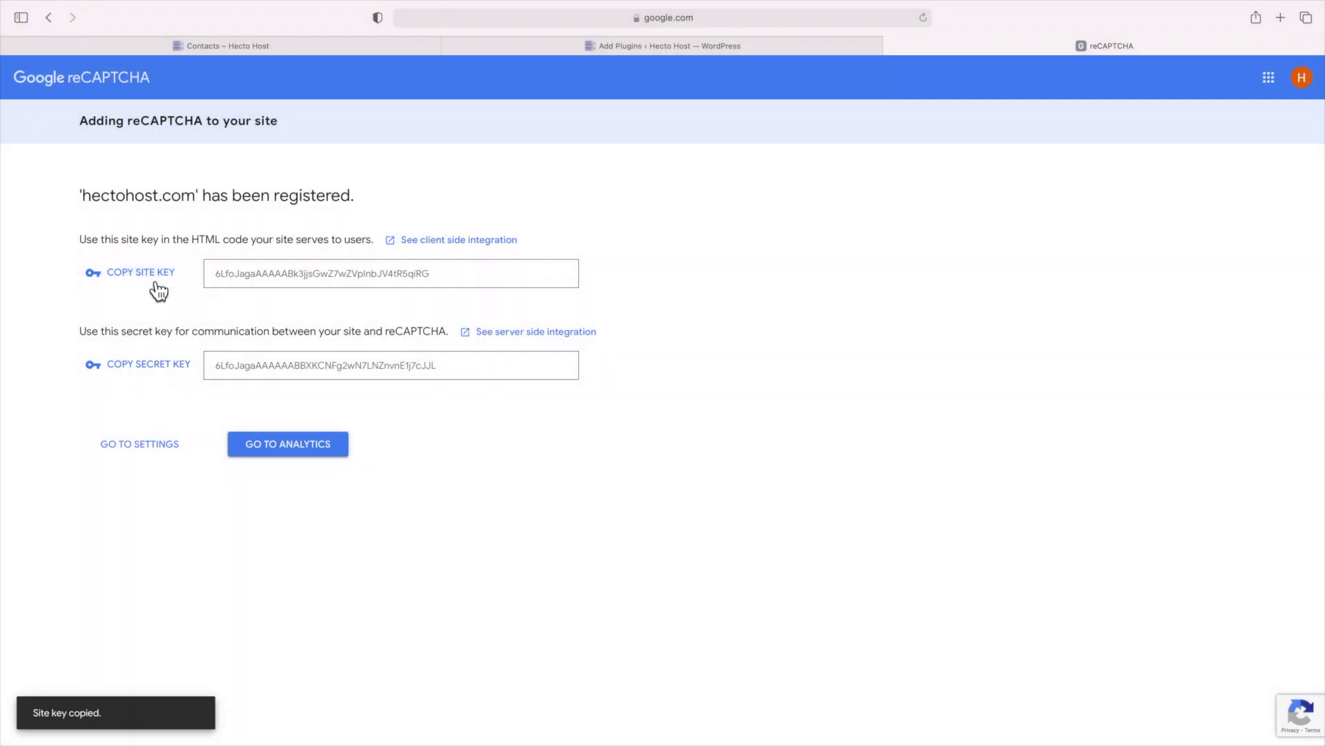
- Choose reCAPTCHA as the service in WPForms' CAPTCHA settings
{"action": "left_click", "coordinate": [565, 49]}
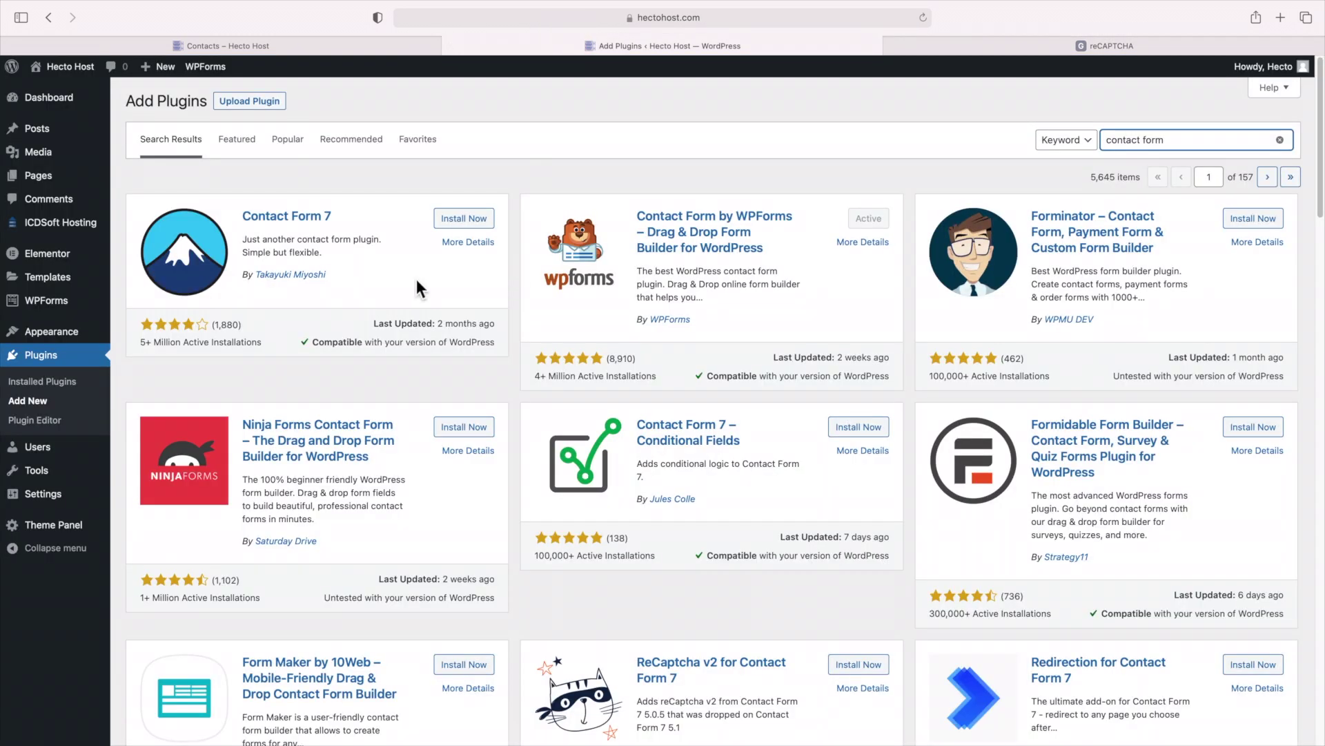
{"action": "mouse_move", "coordinate": [89, 309]}
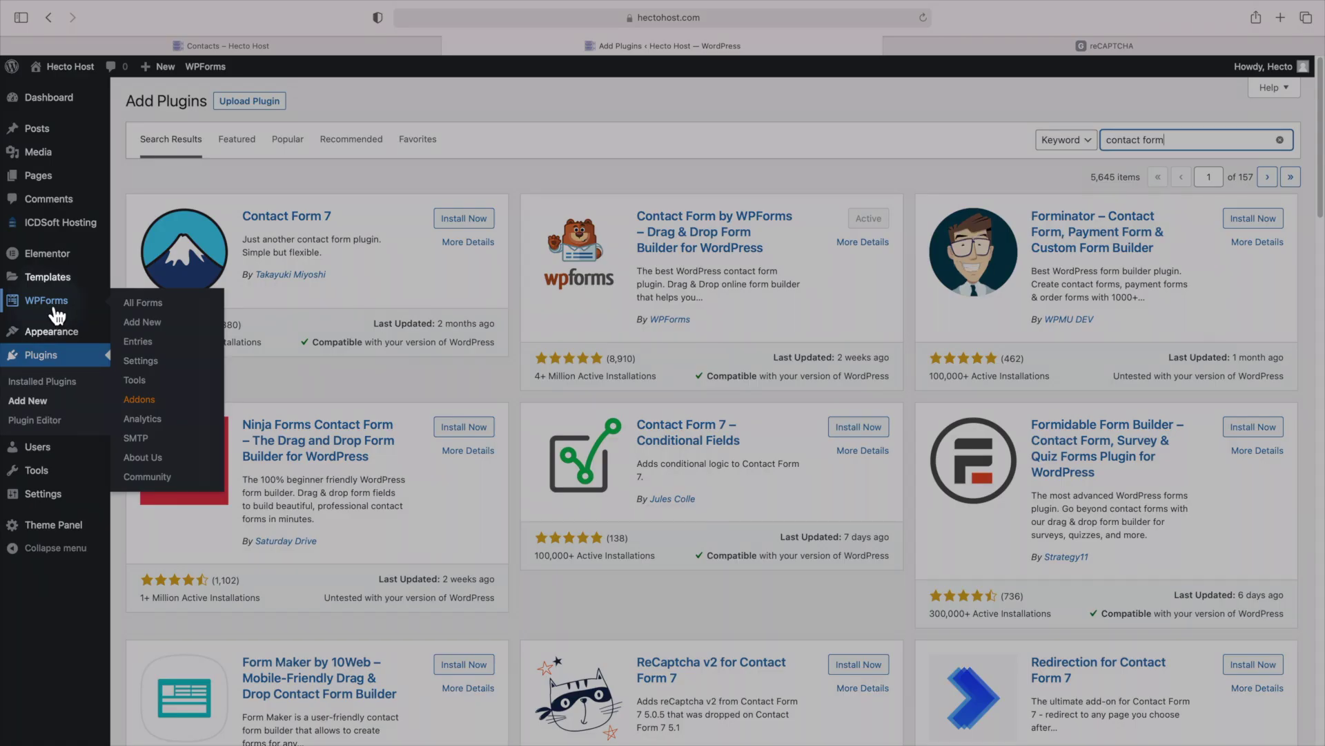
{"action": "left_click", "coordinate": [146, 364]}
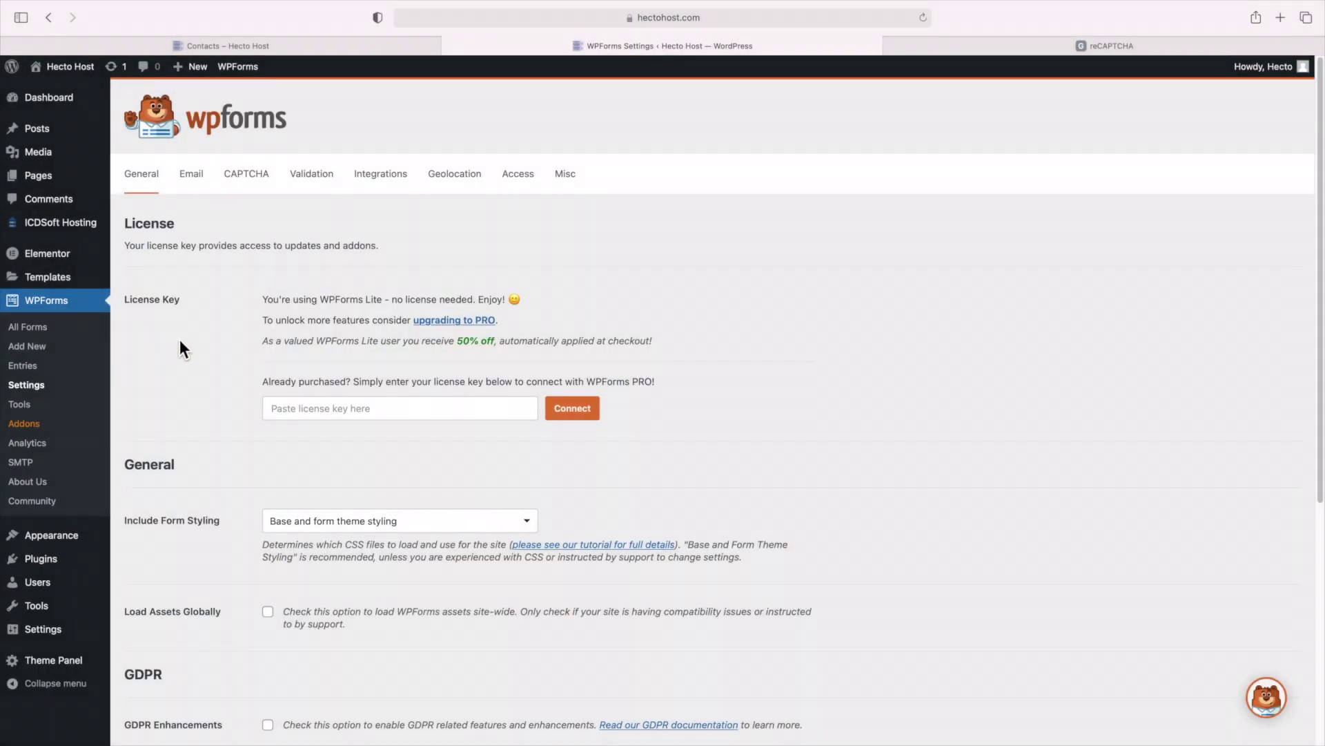
{"action": "left_click", "coordinate": [246, 181]}
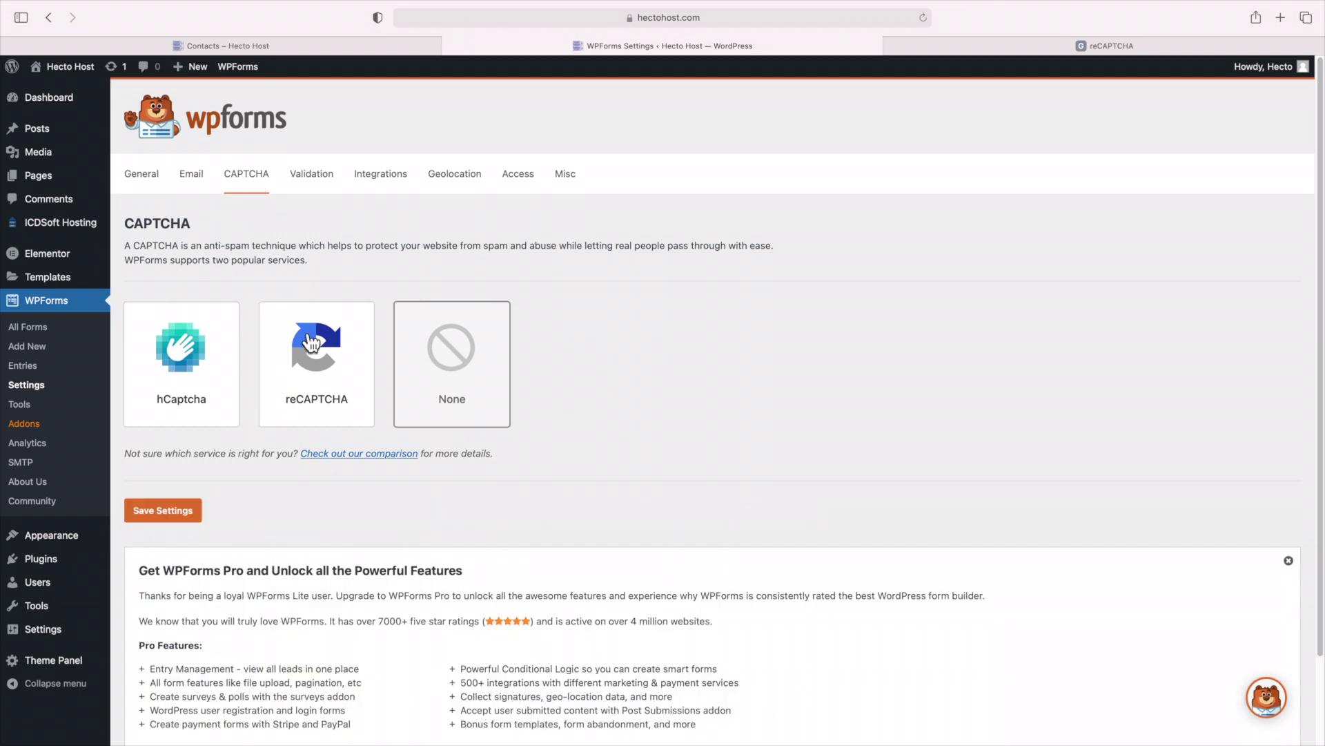
{"action": "left_click", "coordinate": [316, 359]}
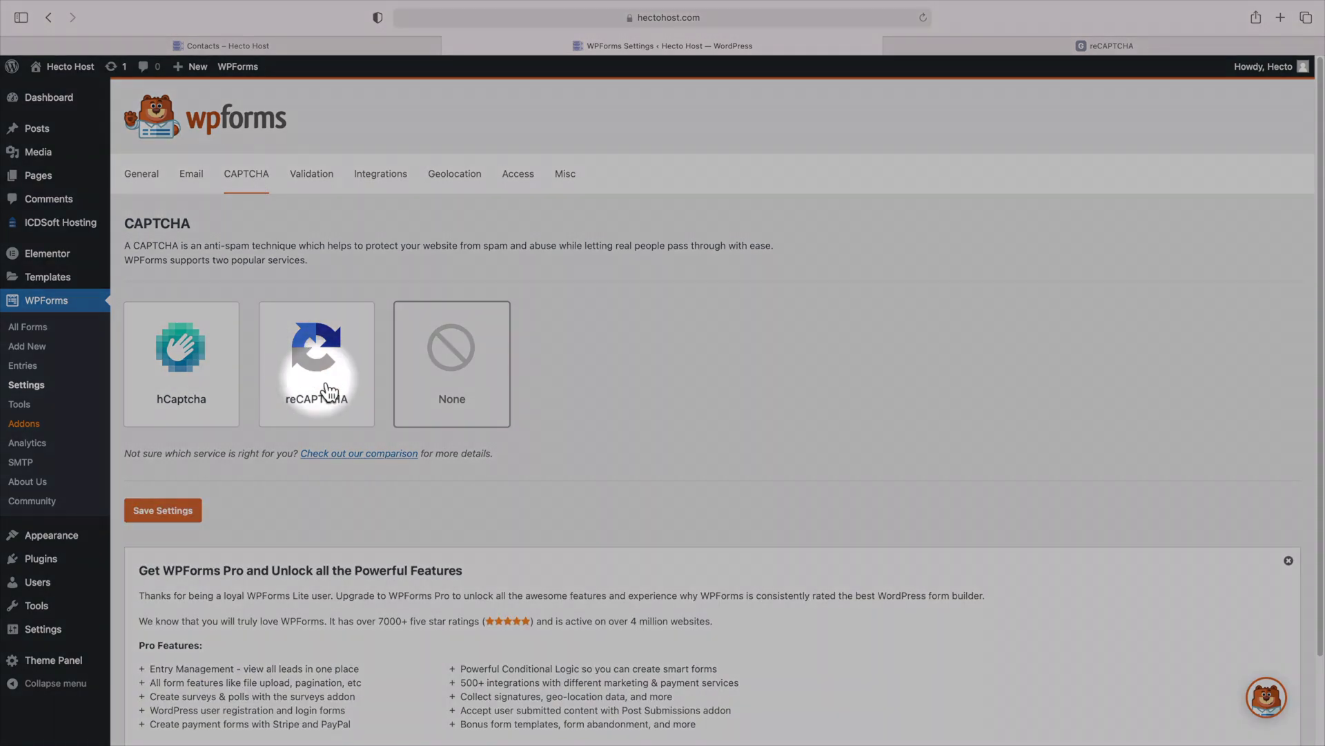
{"action": "scroll", "coordinate": [328, 394], "scroll_direction": "down", "scroll_amount": 3}
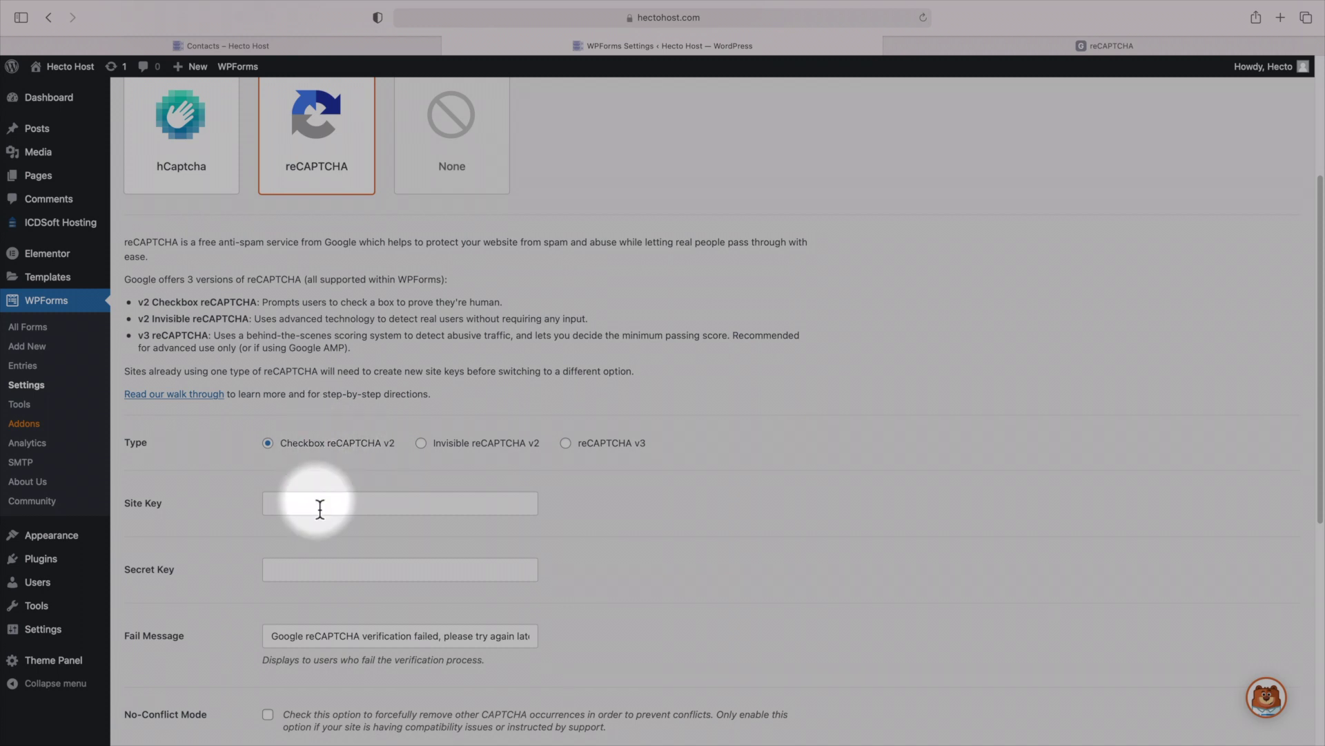
- Paste the reCAPTCHA site key and secret key into the WPForms CAPTCHA fields
{"action": "left_click", "coordinate": [298, 513]}
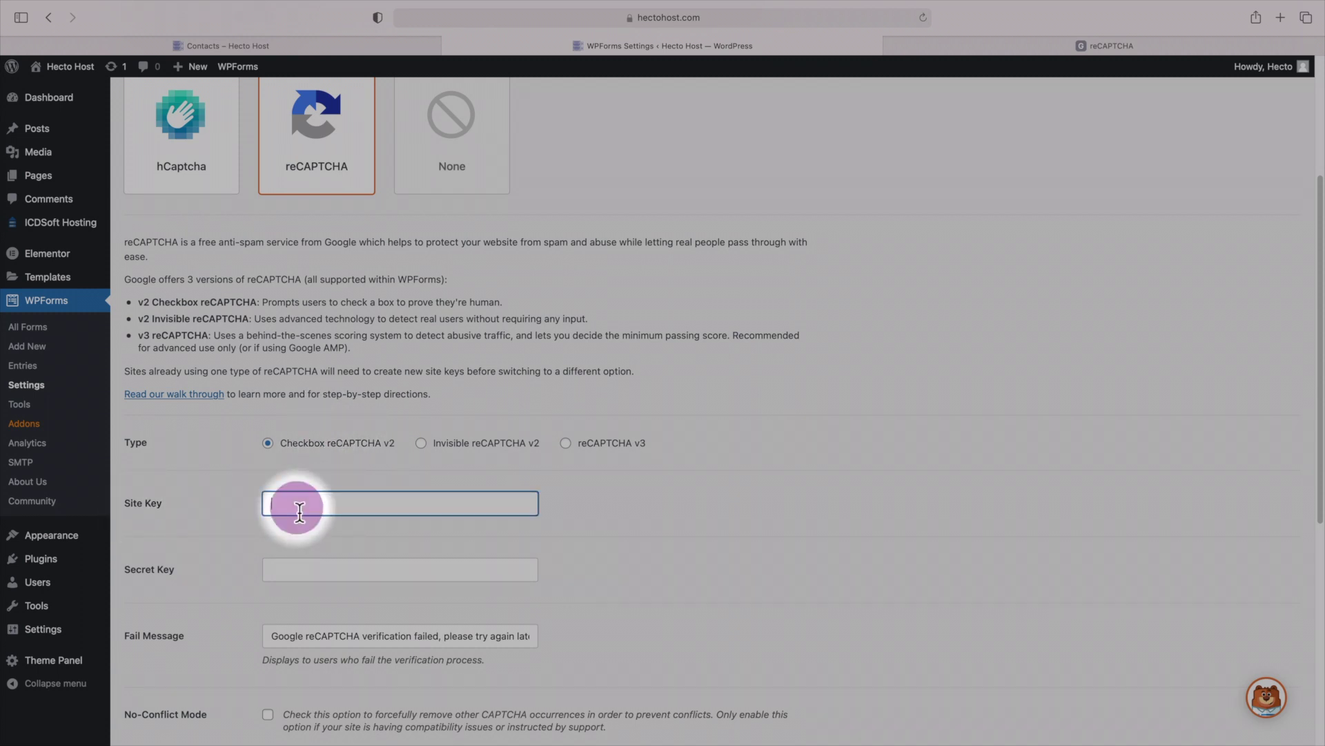
{"action": "right_click", "coordinate": [299, 512]}
{"action": "left_click", "coordinate": [315, 532]}
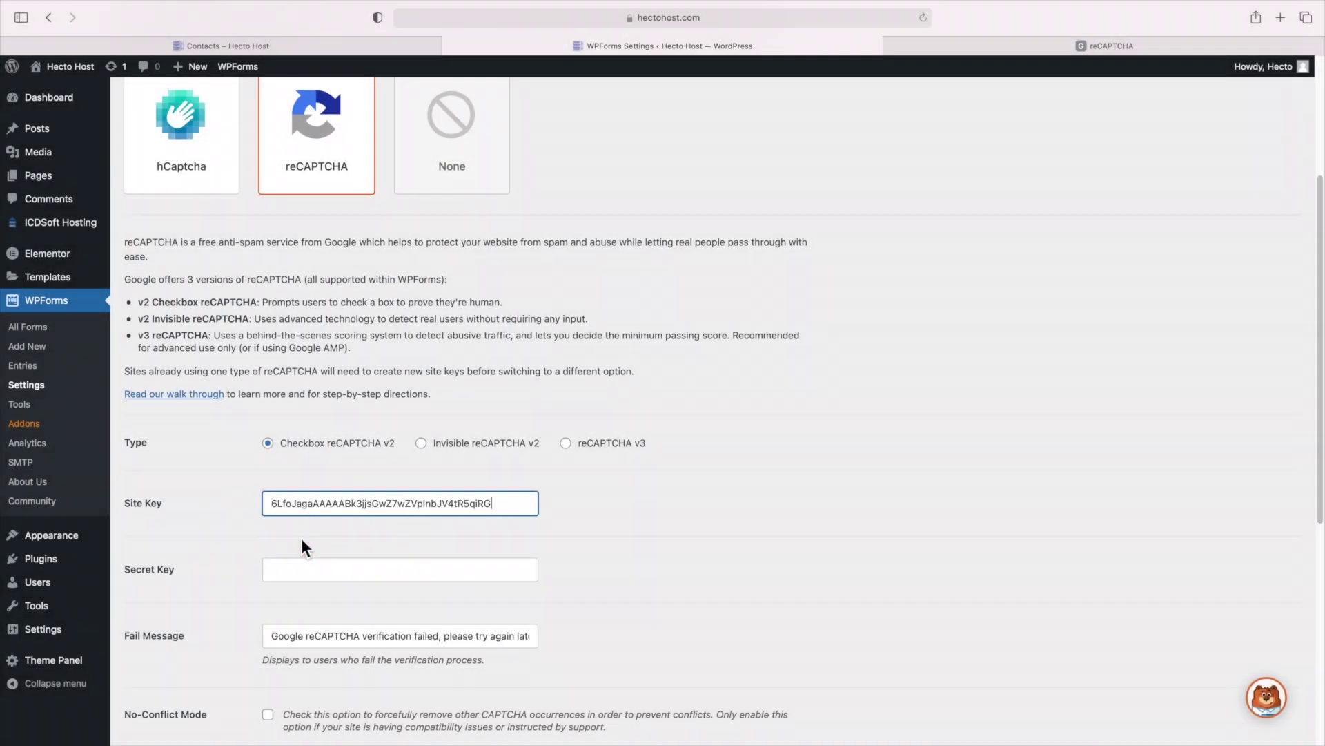
{"action": "left_click", "coordinate": [974, 48]}
{"action": "left_click", "coordinate": [181, 366]}
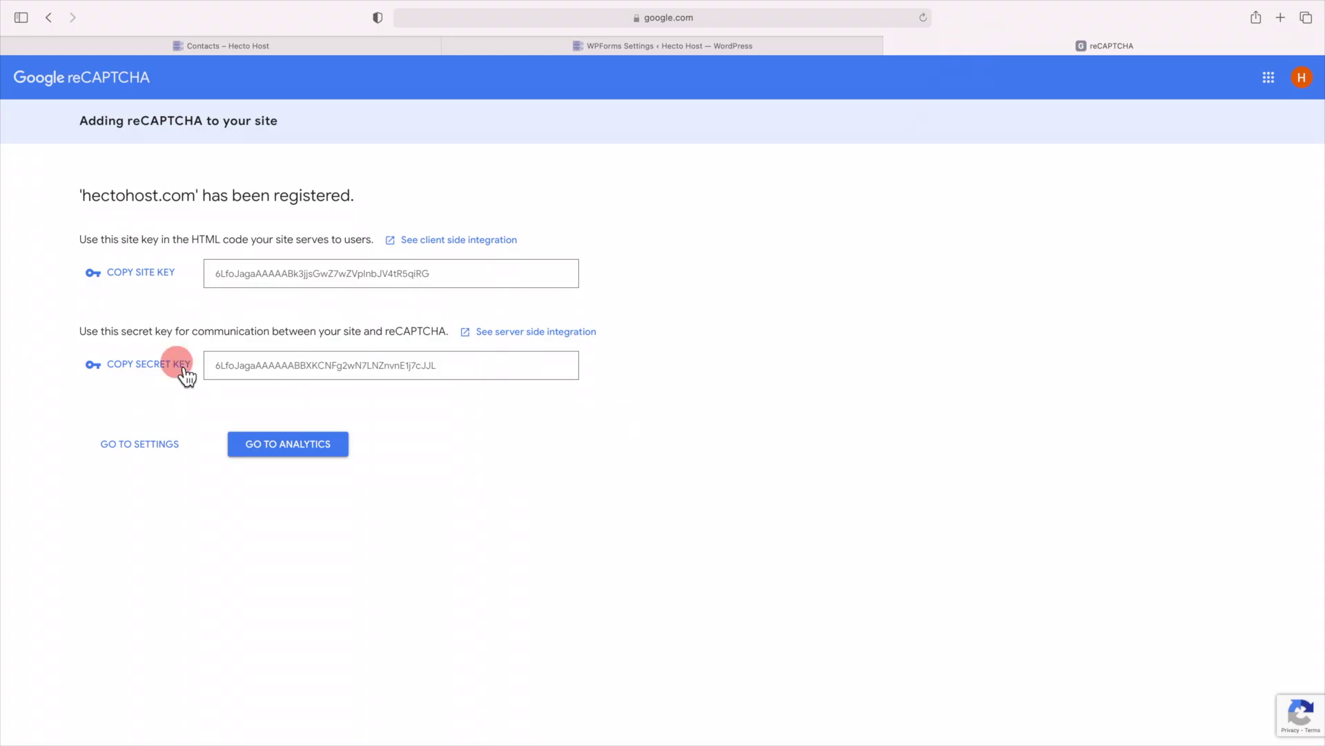
{"action": "left_click", "coordinate": [611, 47]}
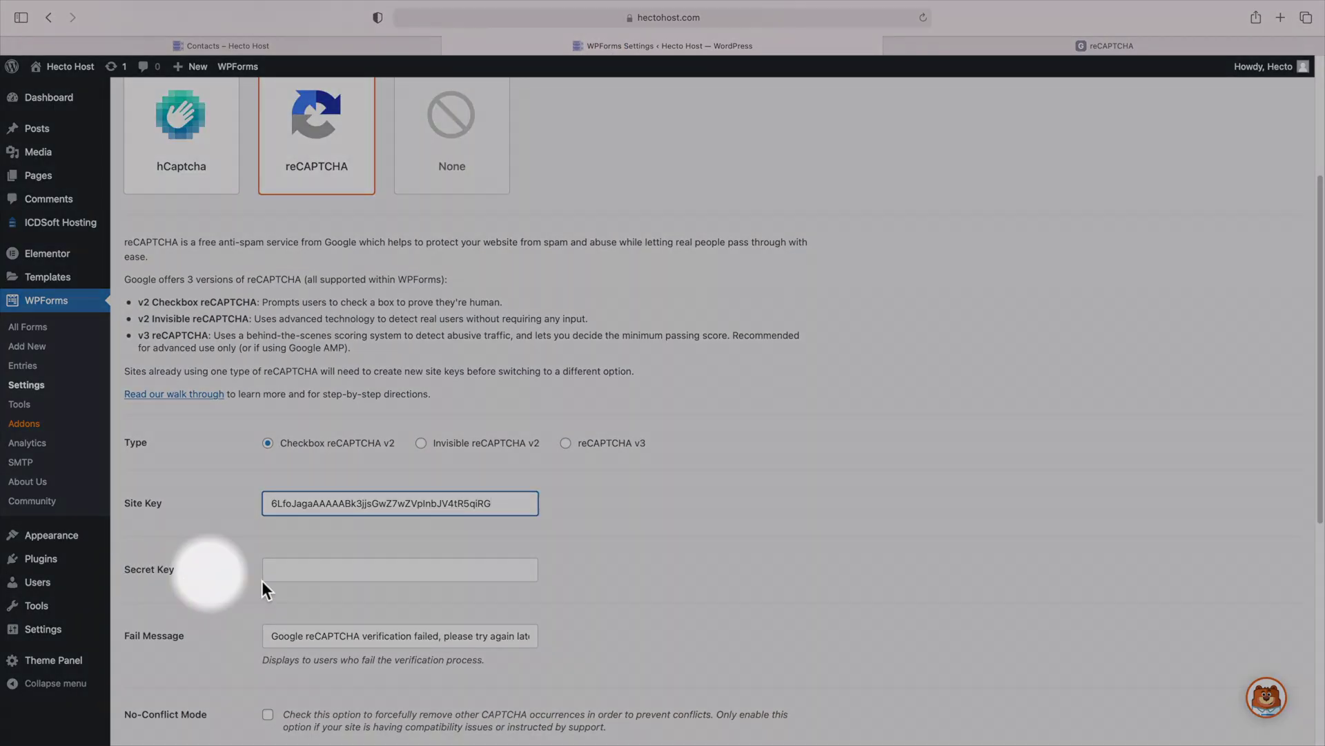
{"action": "right_click", "coordinate": [313, 578]}
{"action": "left_click", "coordinate": [333, 615]}
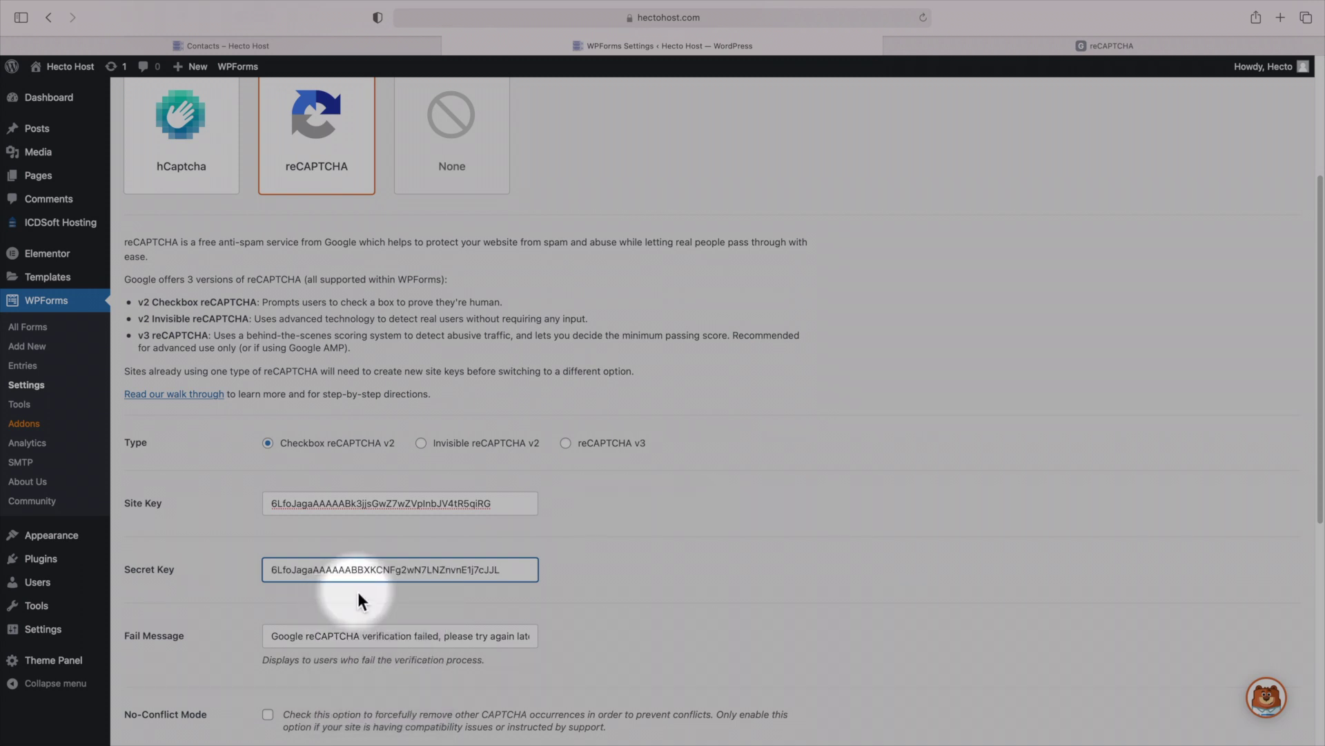
- Save the WPForms reCAPTCHA settings
{"action": "scroll", "coordinate": [358, 591], "scroll_direction": "down", "scroll_amount": 6}
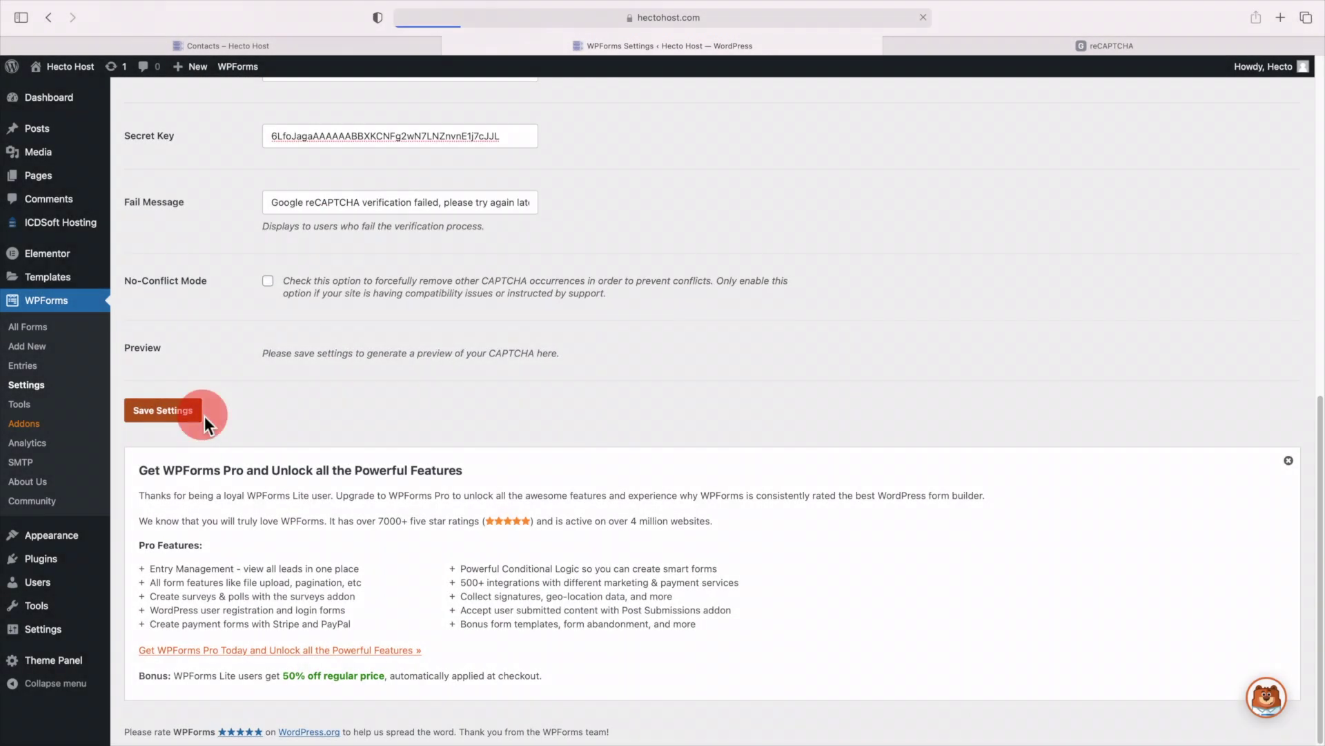
{"action": "left_click", "coordinate": [192, 410]}
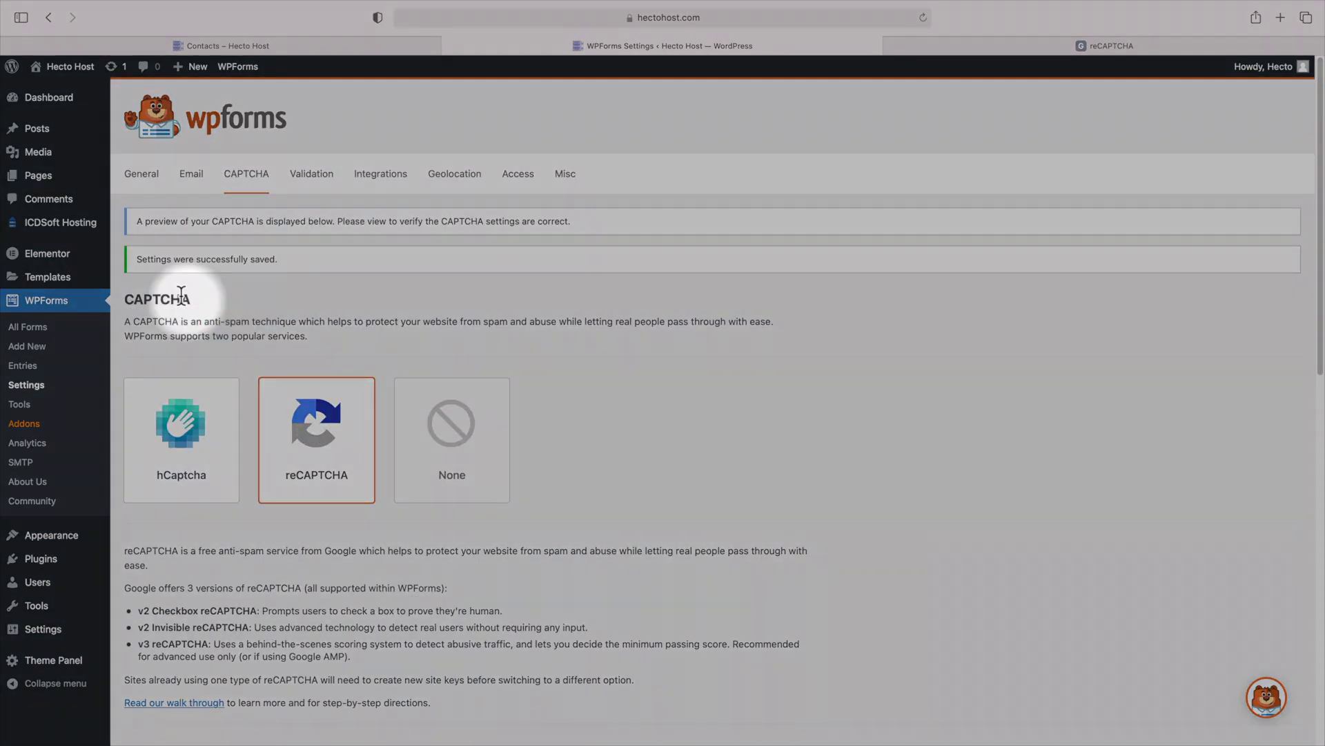
{"action": "scroll", "coordinate": [342, 329], "scroll_direction": "down", "scroll_amount": 5}
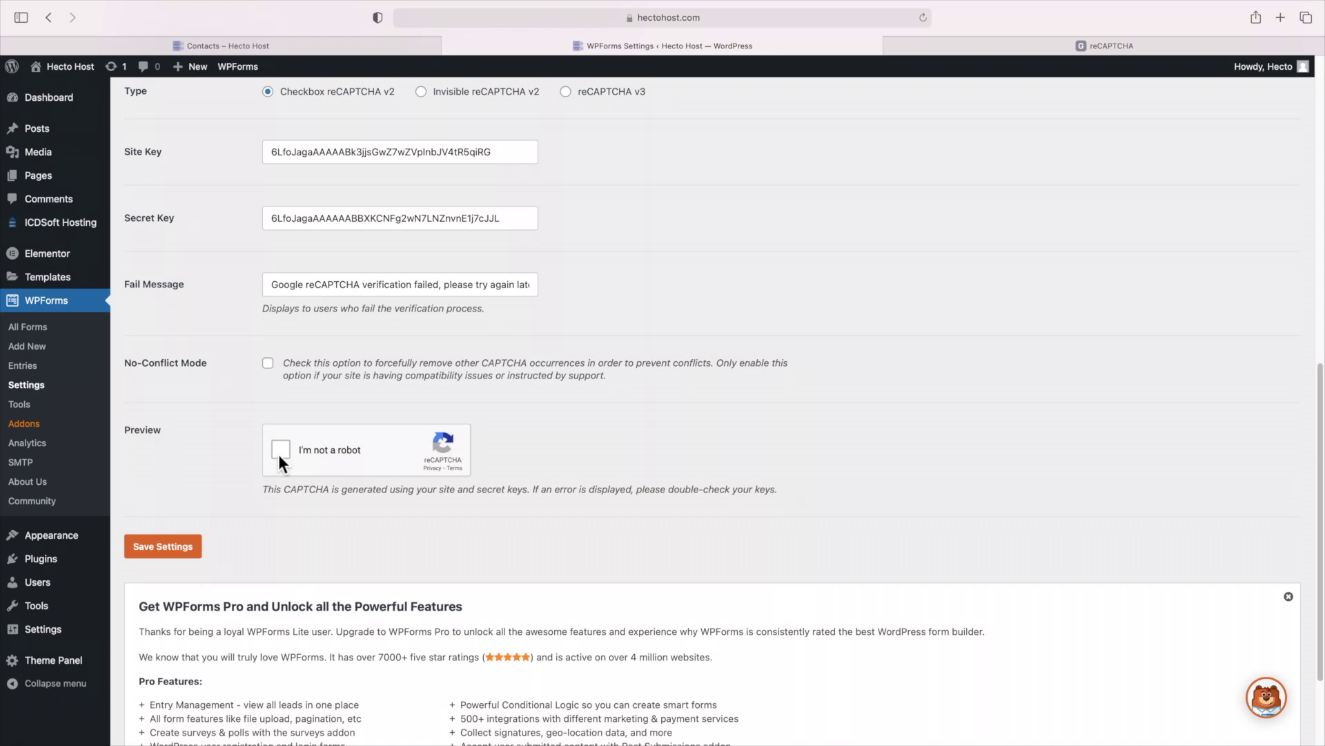
{"action": "left_click", "coordinate": [35, 328]}
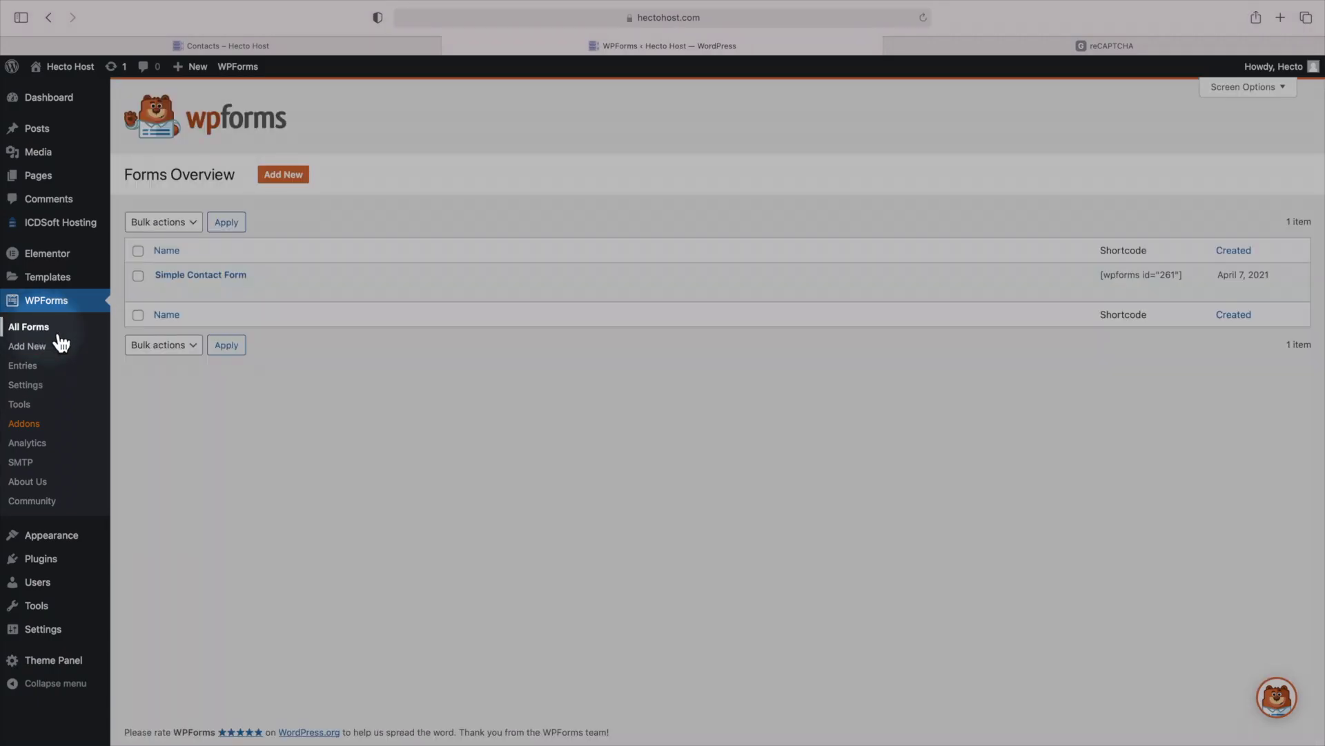
- Tick Enable Google Checkbox v2 reCAPTCHA in Simple Contact Form's General settings and save
{"action": "mouse_move", "coordinate": [207, 300]}
{"action": "left_click", "coordinate": [164, 289]}
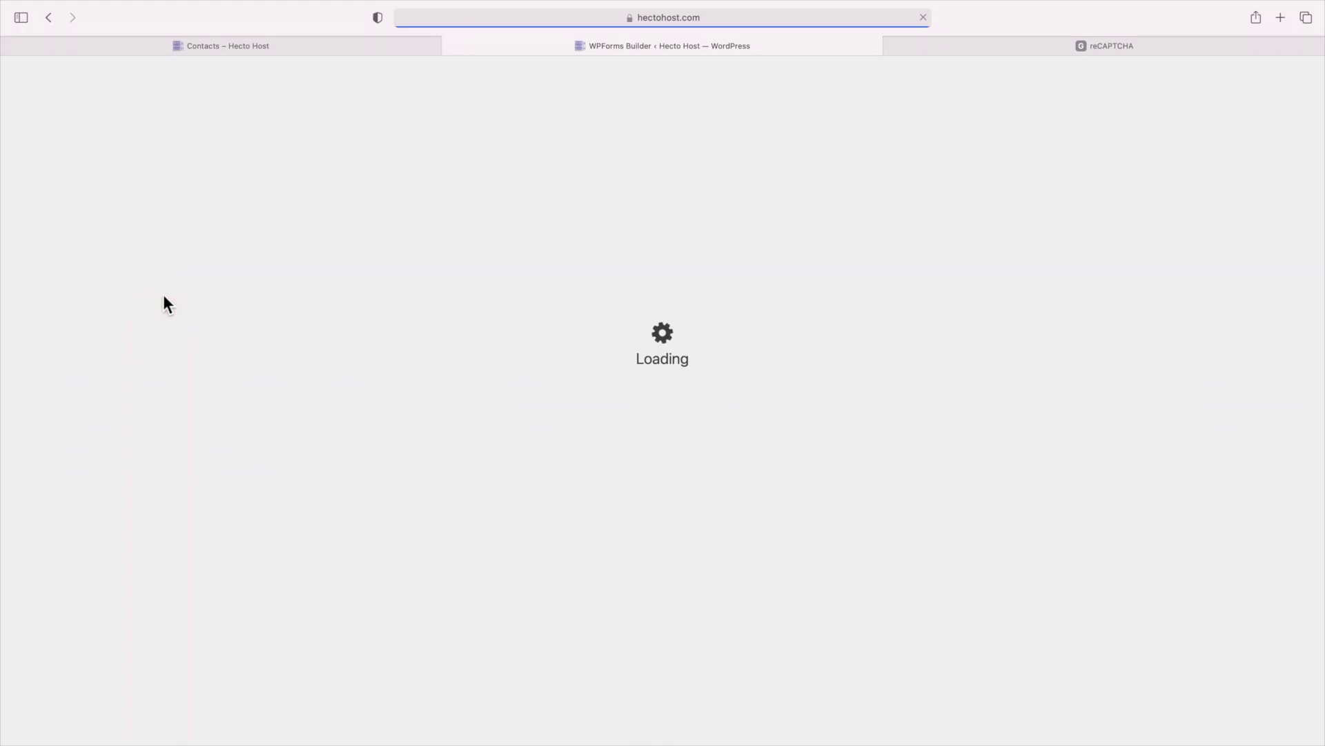
{"action": "left_click", "coordinate": [54, 250]}
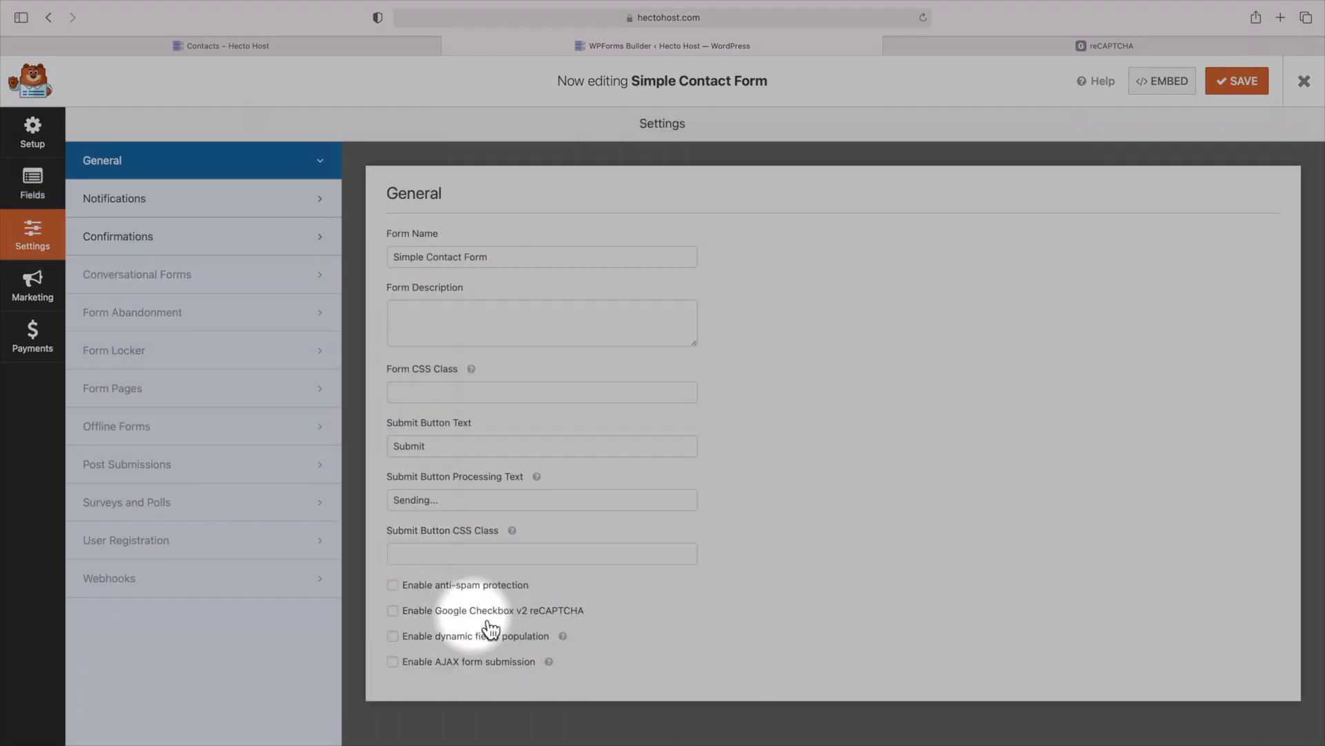
{"action": "left_click", "coordinate": [398, 612]}
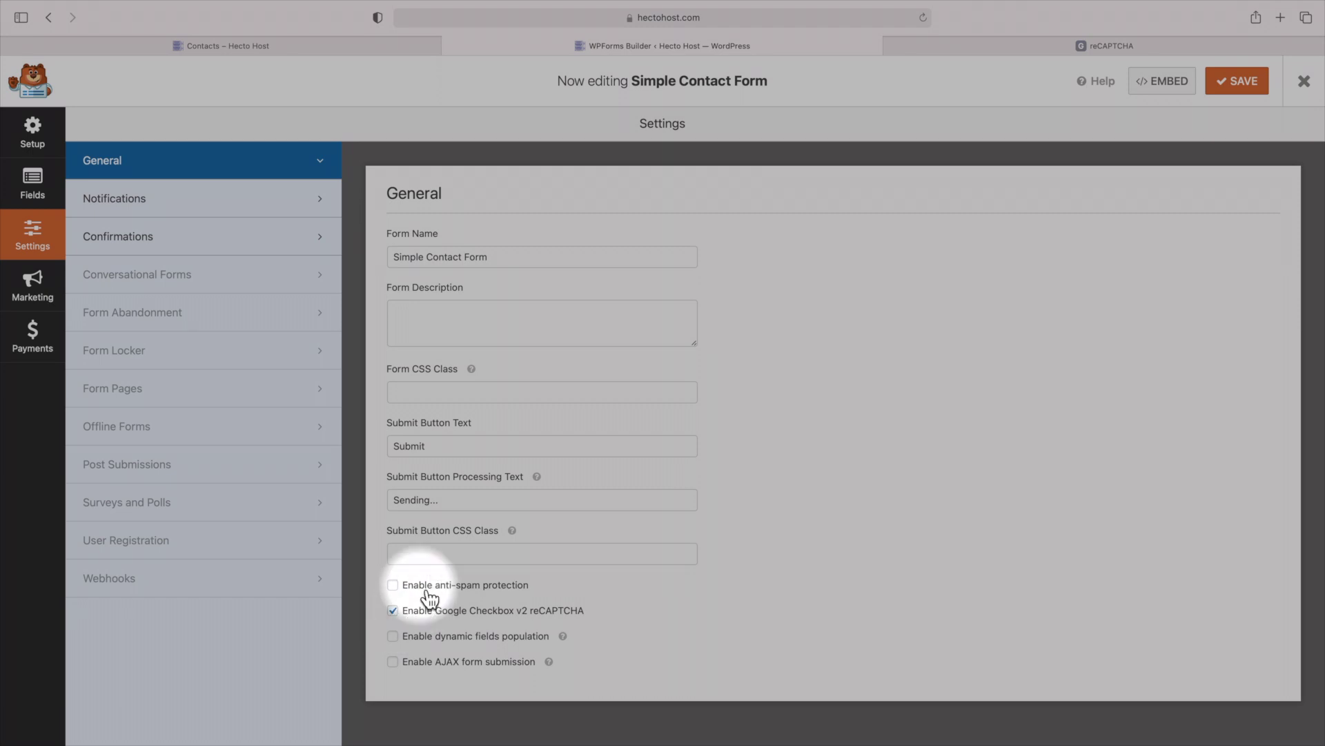
{"action": "left_click", "coordinate": [522, 601]}
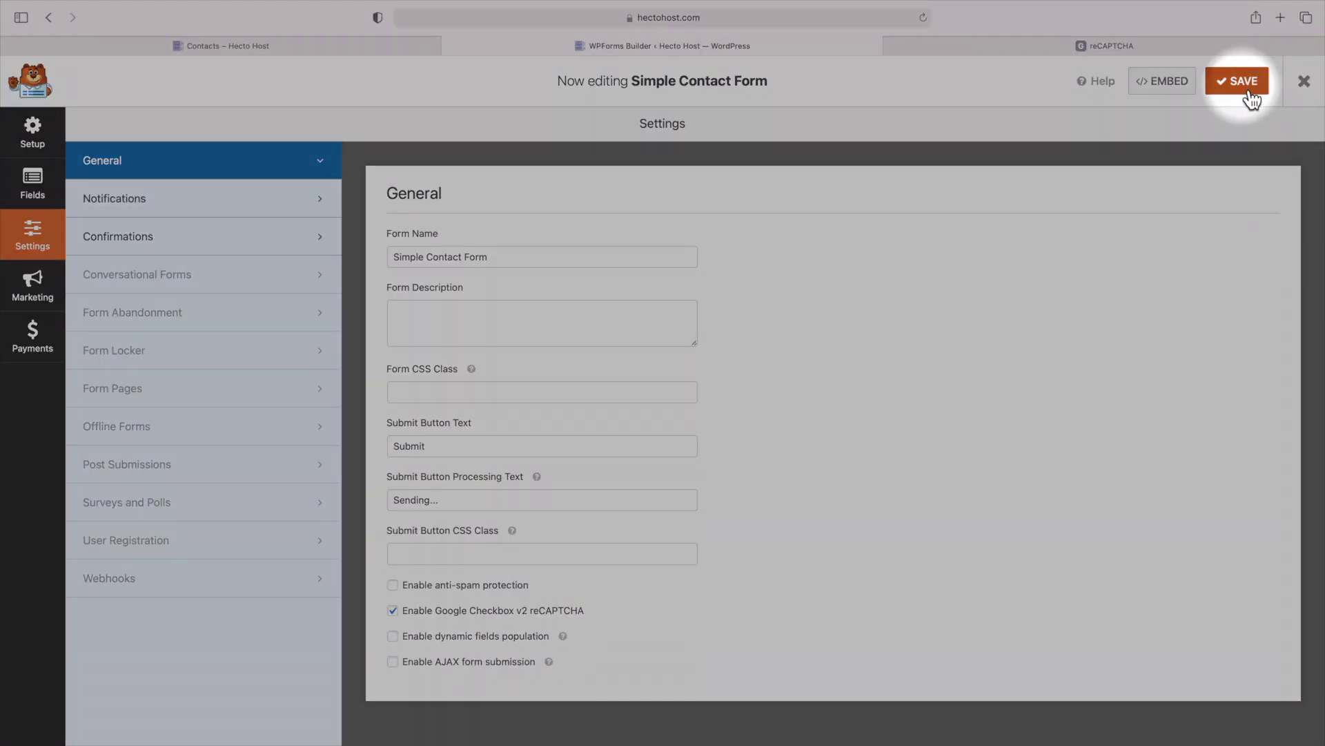
{"action": "left_click", "coordinate": [1248, 93]}
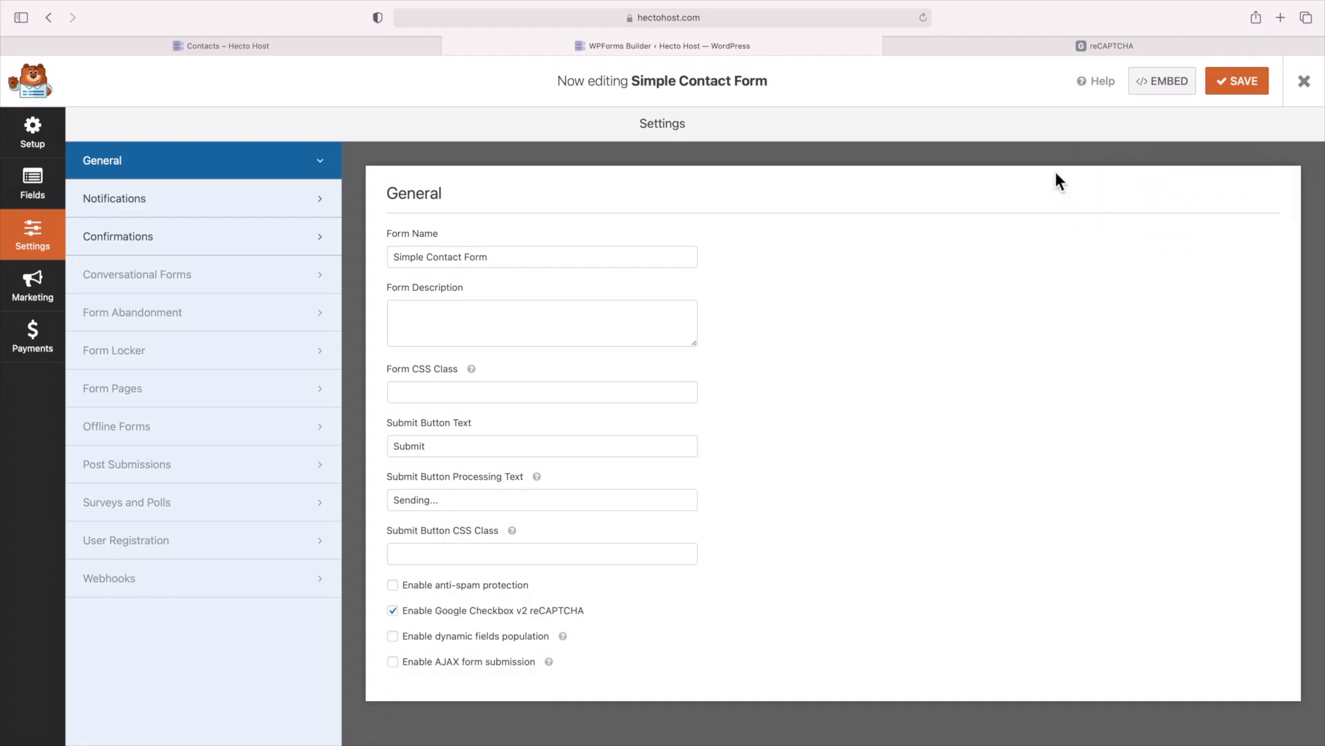
- Reload the Contacts page and scroll to the 'I'm not a robot' box above Submit
{"action": "left_click", "coordinate": [309, 46]}
{"action": "scroll", "coordinate": [486, 315], "scroll_direction": "down", "scroll_amount": 5}
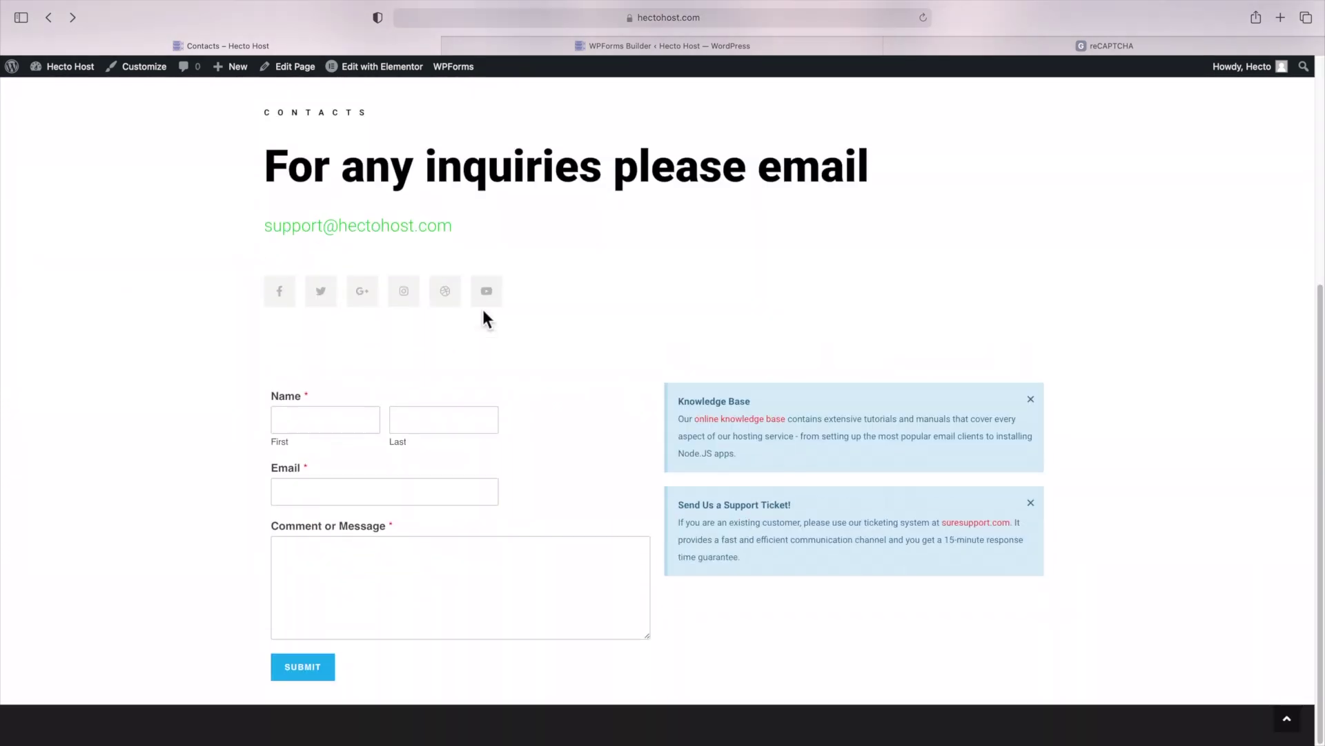
{"action": "scroll", "coordinate": [490, 314], "scroll_direction": "up", "scroll_amount": 2}
{"action": "right_click", "coordinate": [558, 365]}
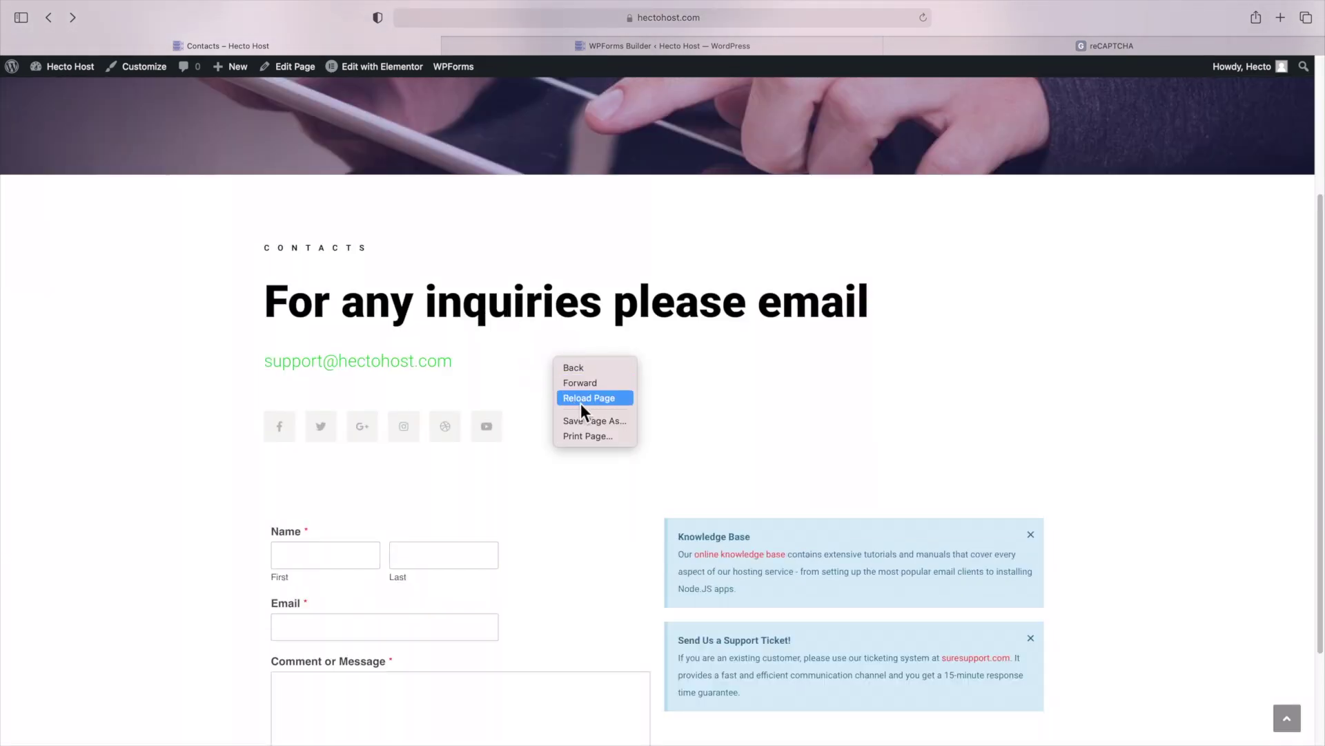
{"action": "left_click", "coordinate": [582, 400]}
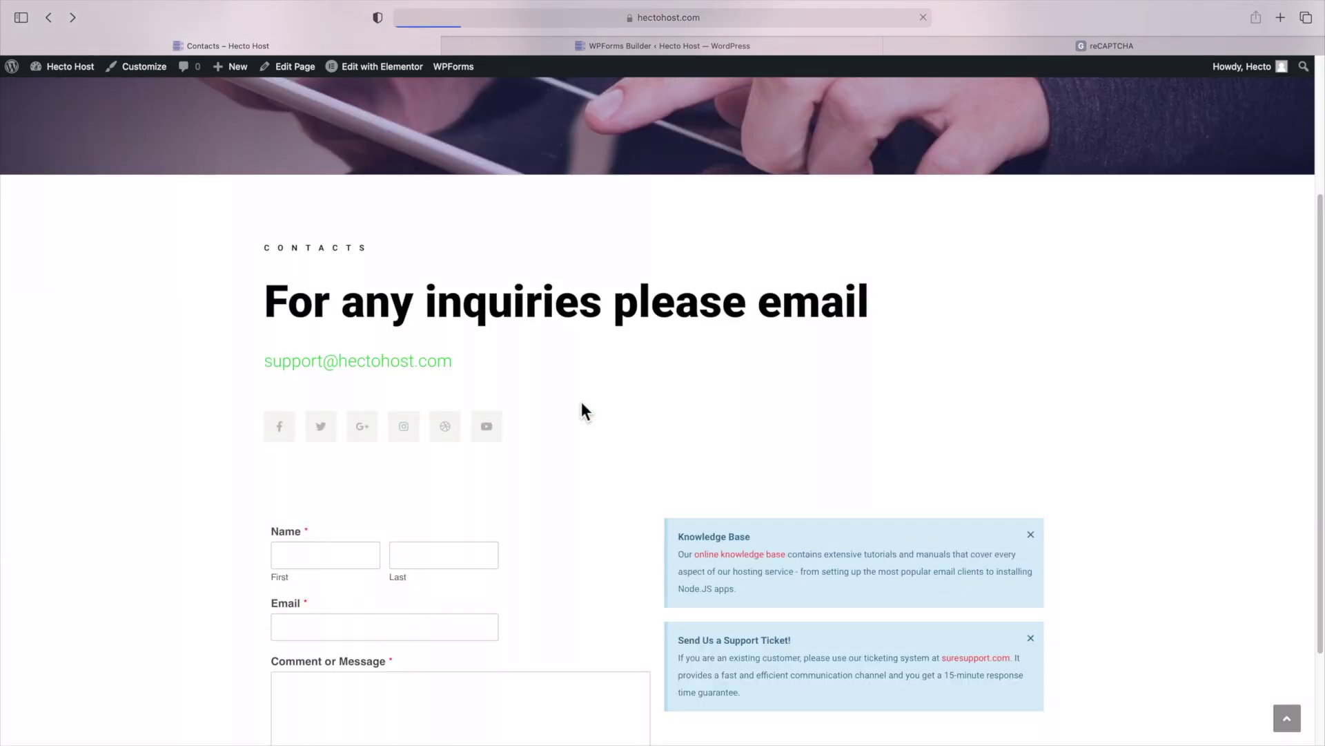
{"action": "scroll", "coordinate": [581, 400], "scroll_direction": "down", "scroll_amount": 5}
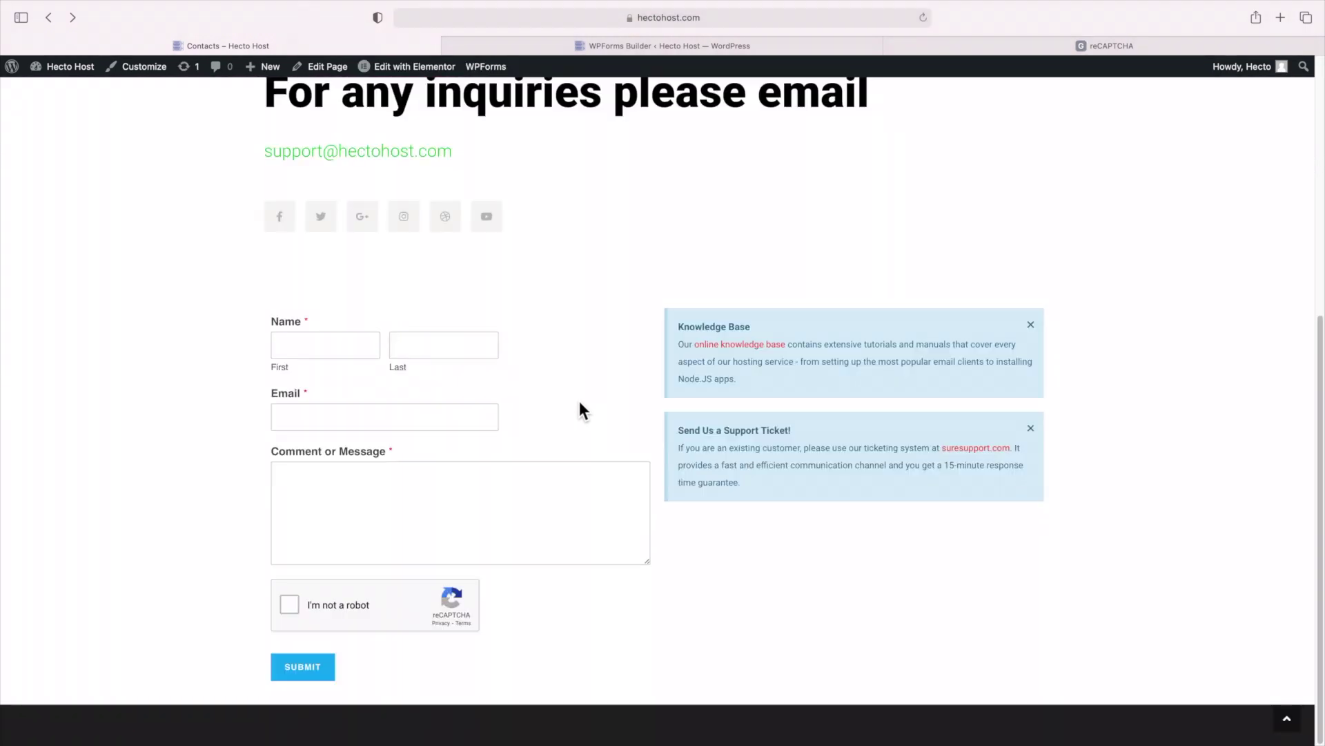